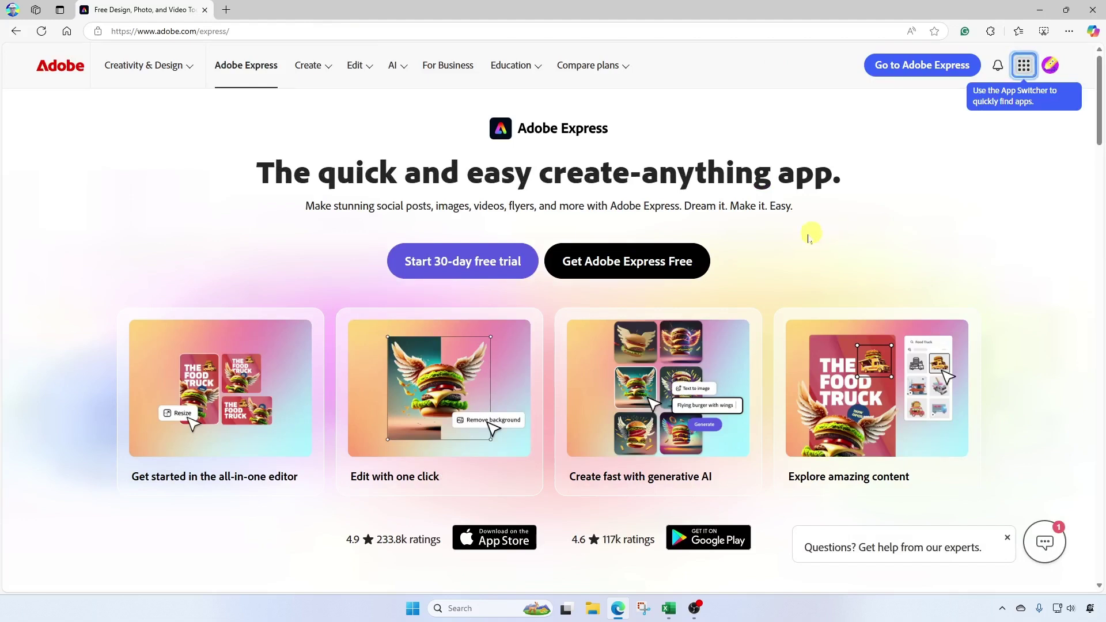
Step: Enter the free Adobe Express, search for "character animator" and open the Animate characters quick action
click(650, 271)
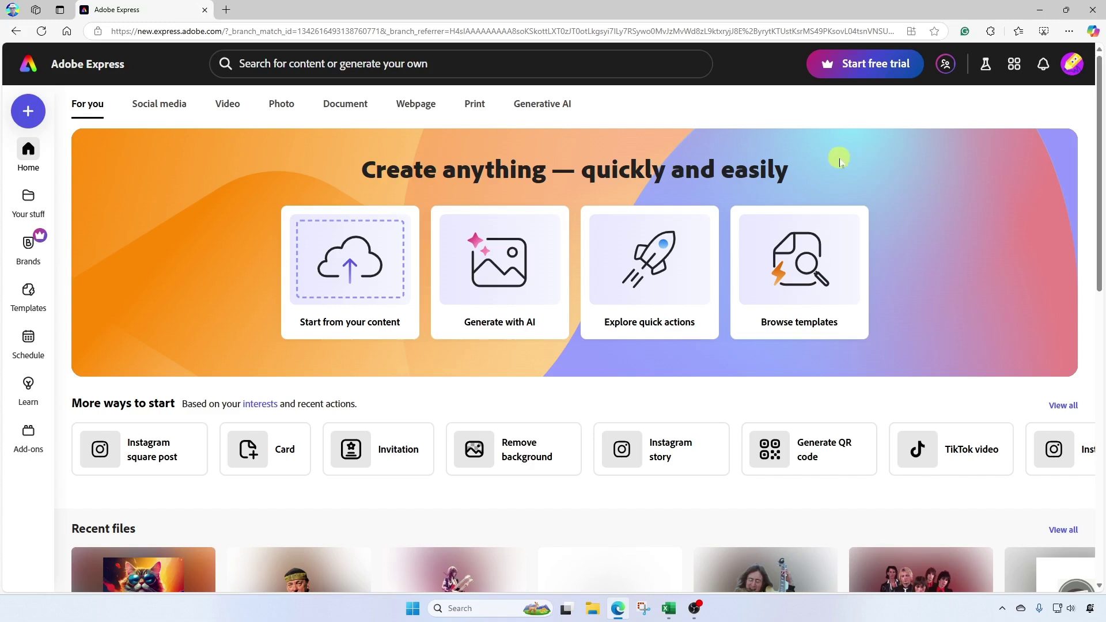
click(478, 63)
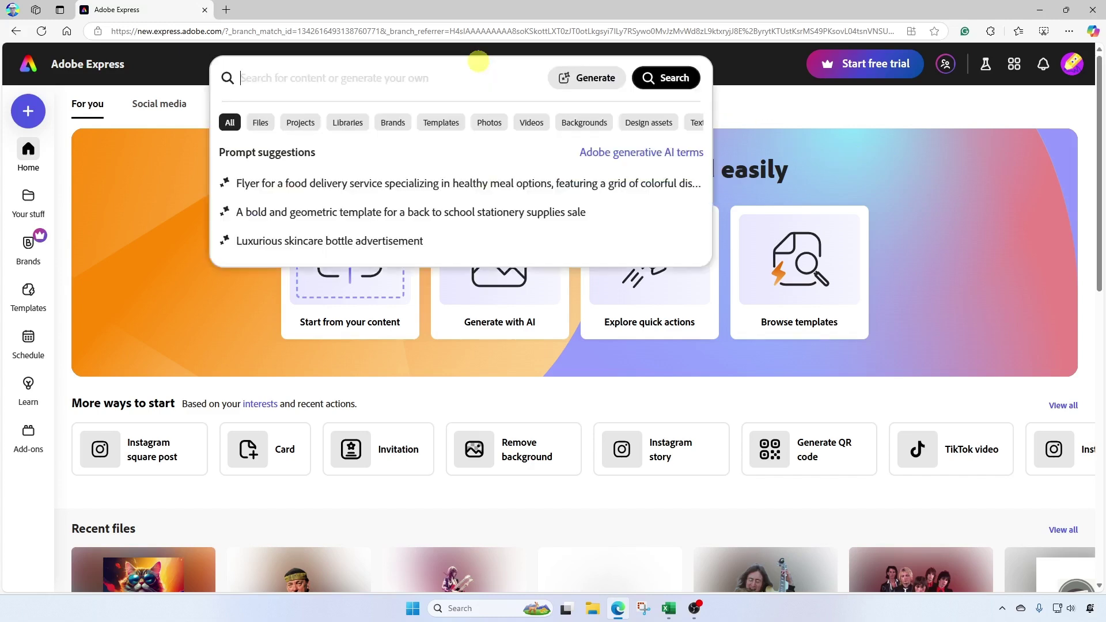
text(character animator)
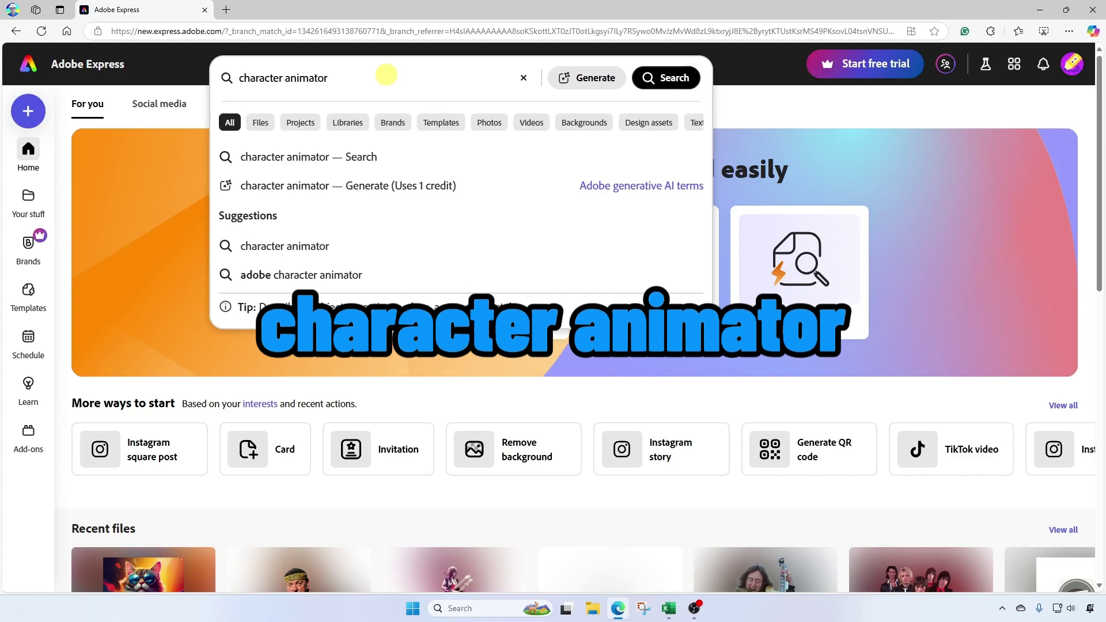
click(669, 86)
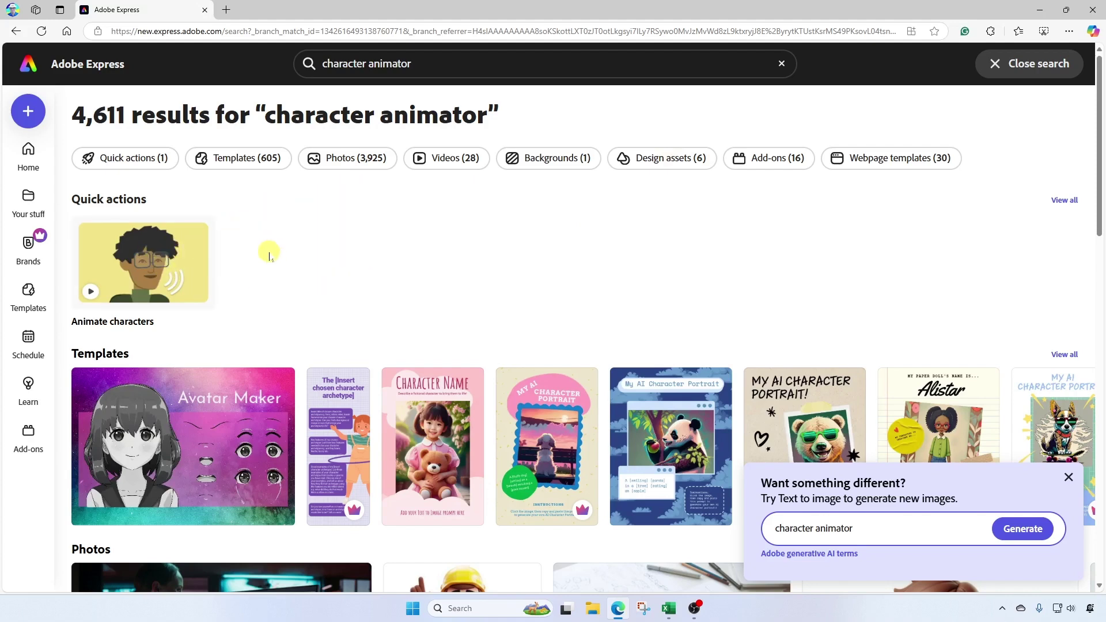
click(161, 260)
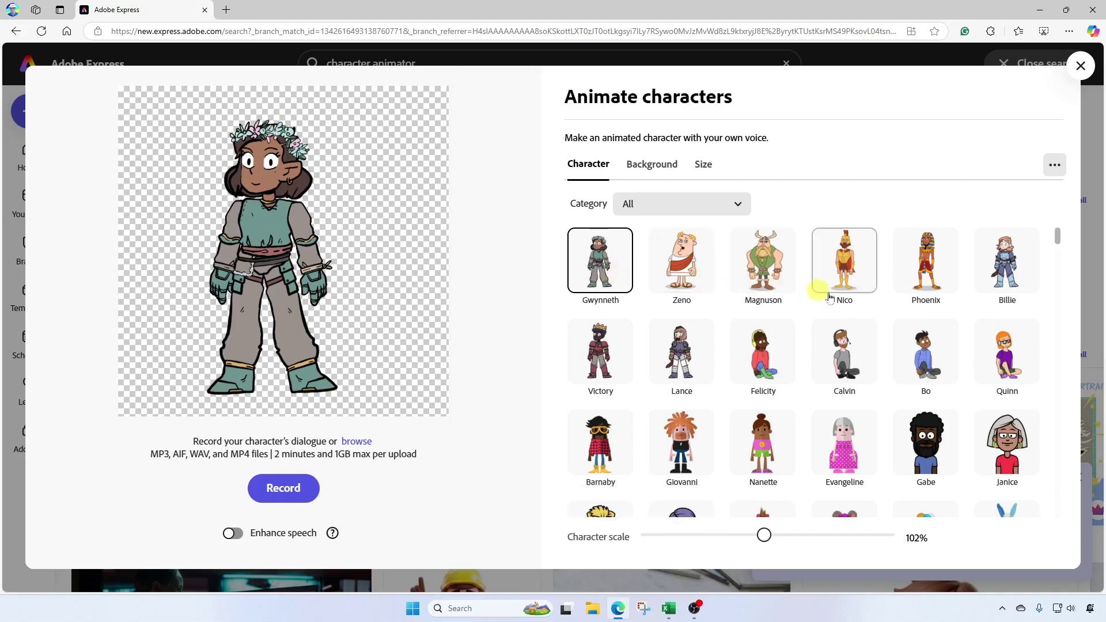
Step: Browse the available characters and filter them to the Music category
drag(1058, 238, 1063, 281)
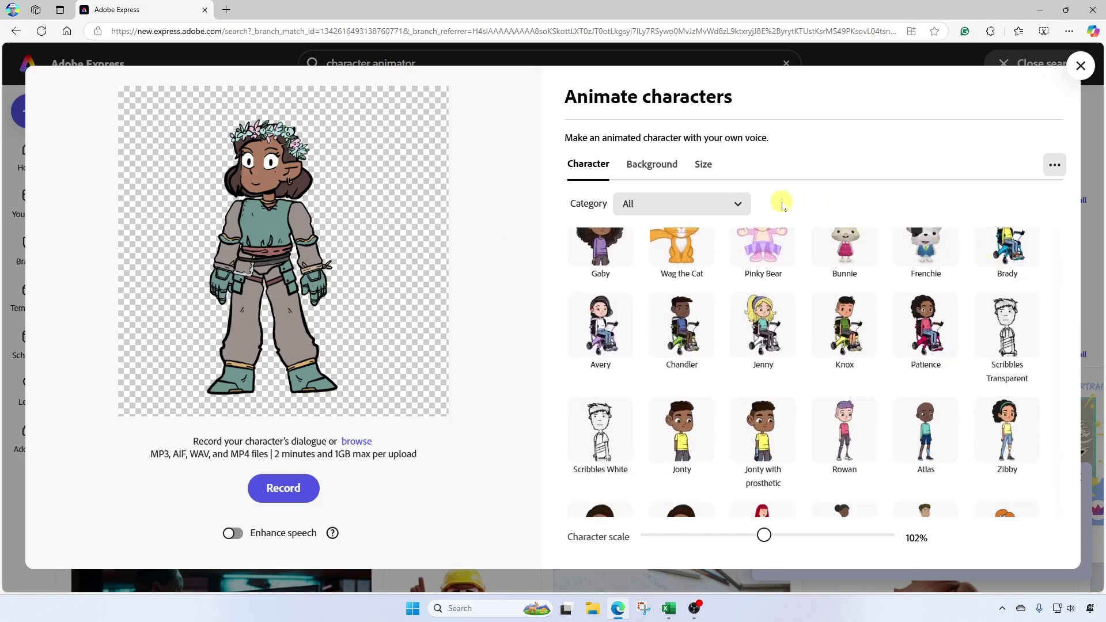
click(739, 209)
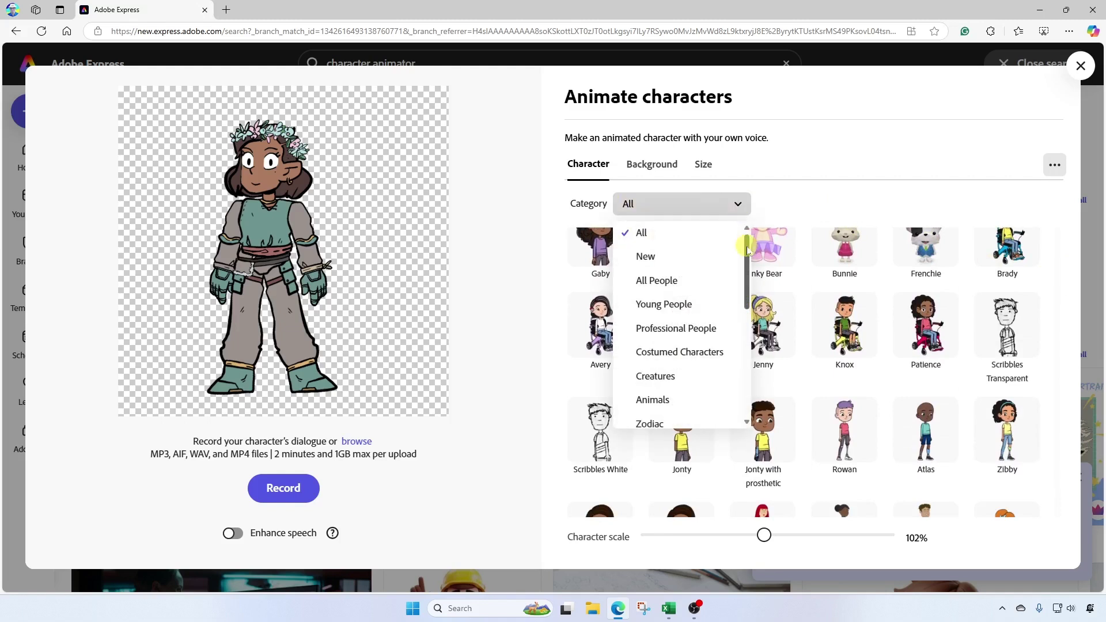
drag(748, 249, 747, 273)
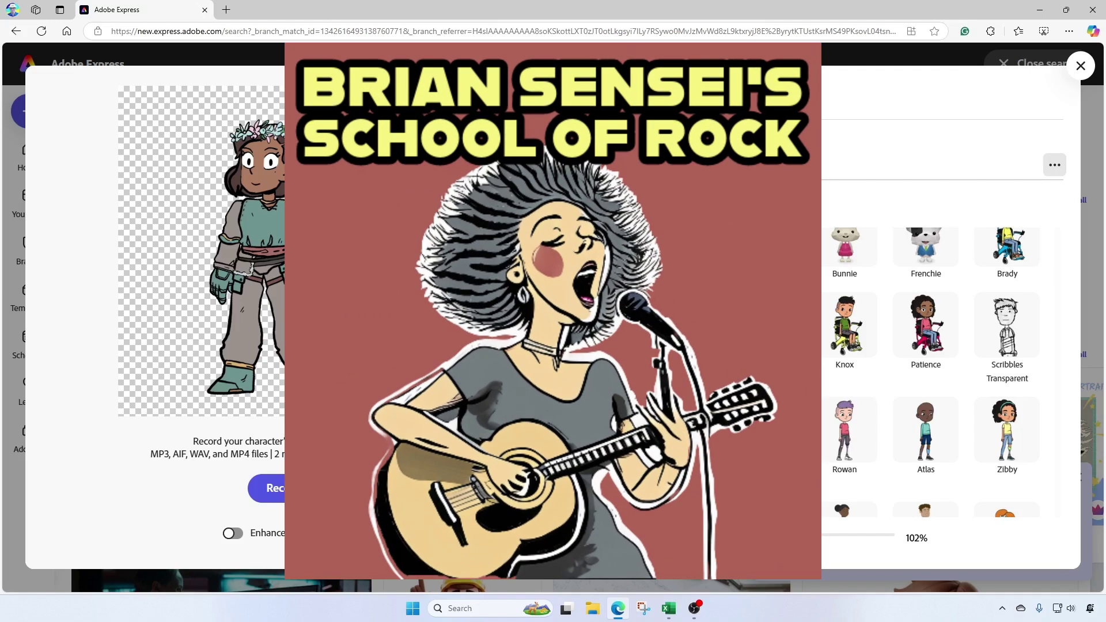
drag(747, 274, 748, 331)
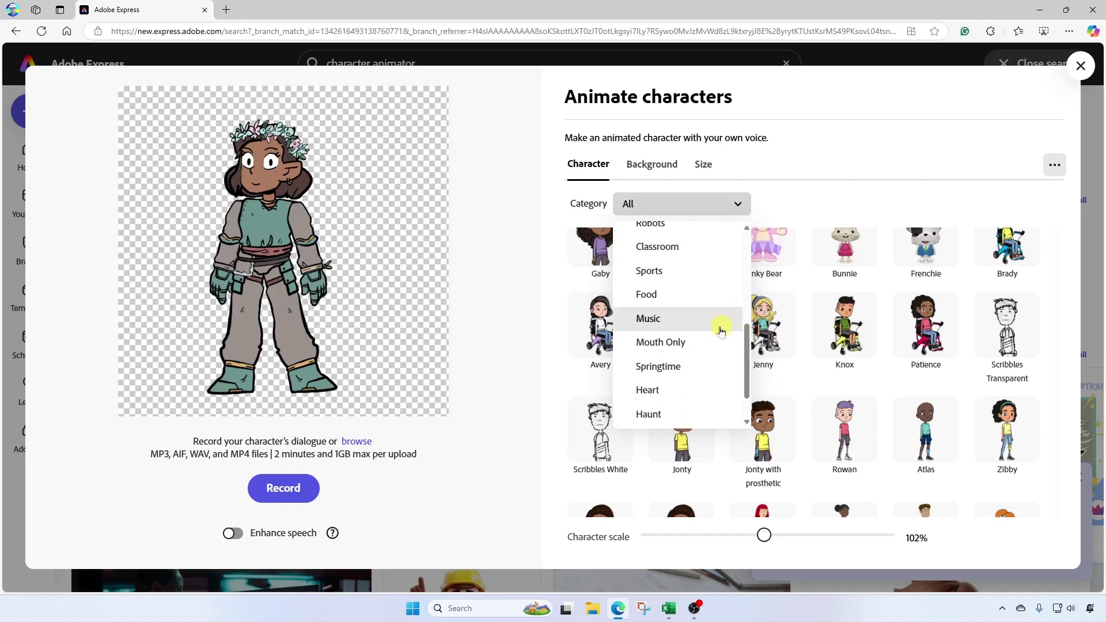
click(659, 324)
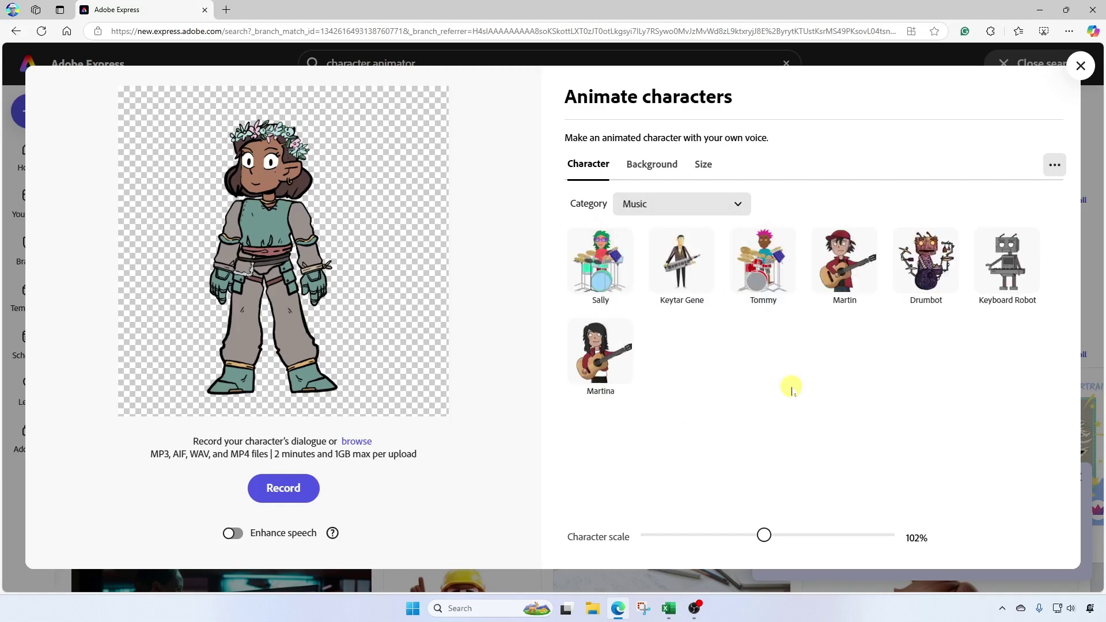
Step: Preview the Music characters, including Sally, Tommy, Drumbot, Keyboard Robot and Martina, and choose the guitarist Martin
click(604, 275)
click(681, 266)
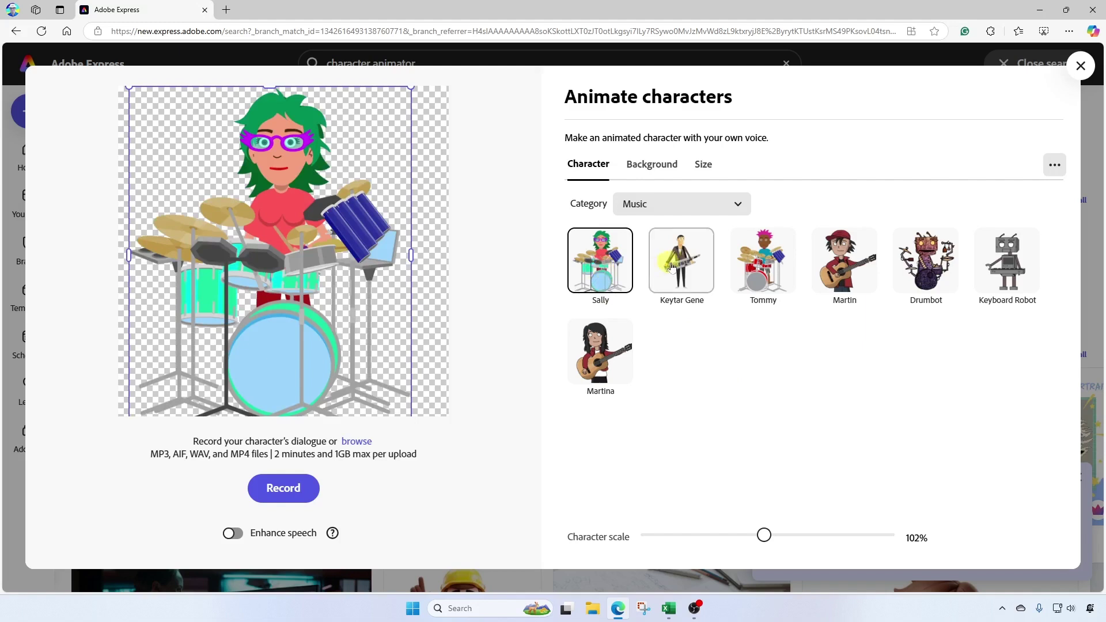
click(764, 261)
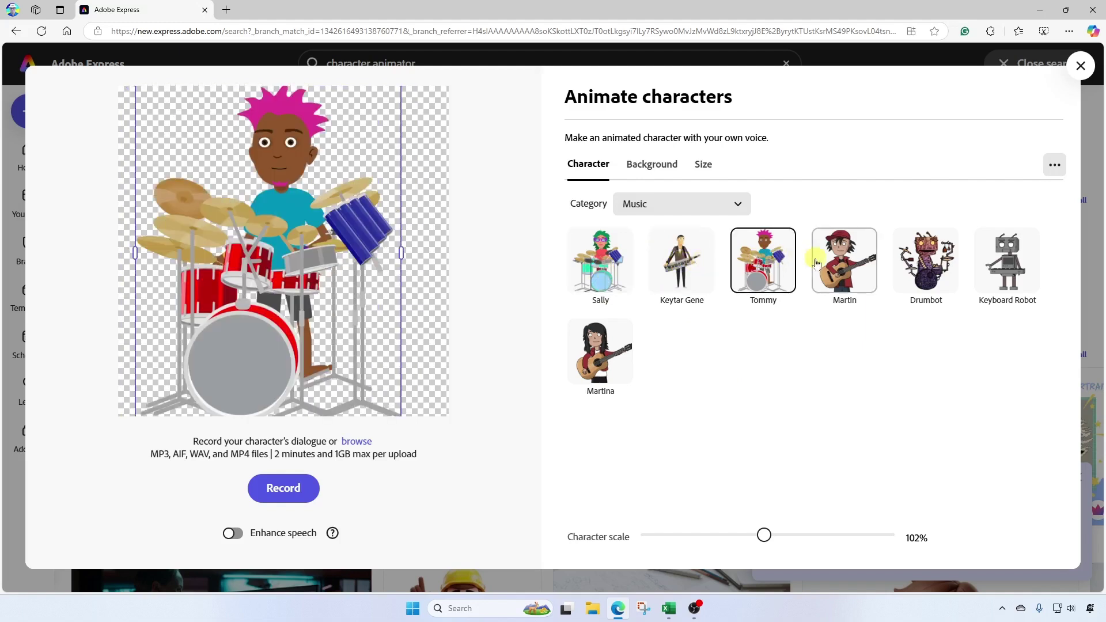
click(839, 267)
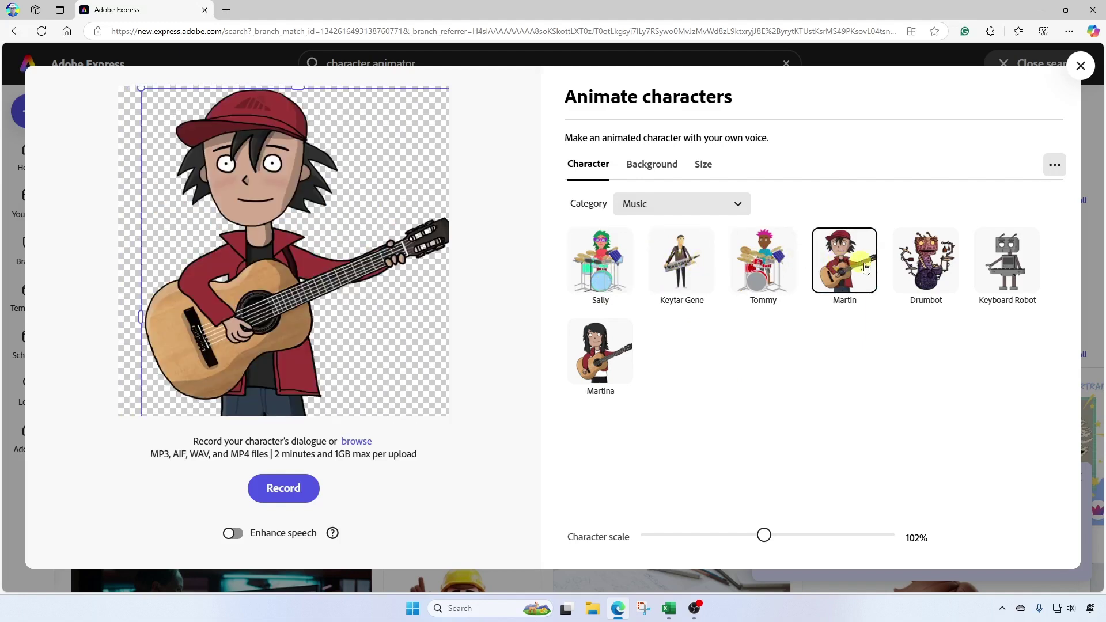
click(921, 264)
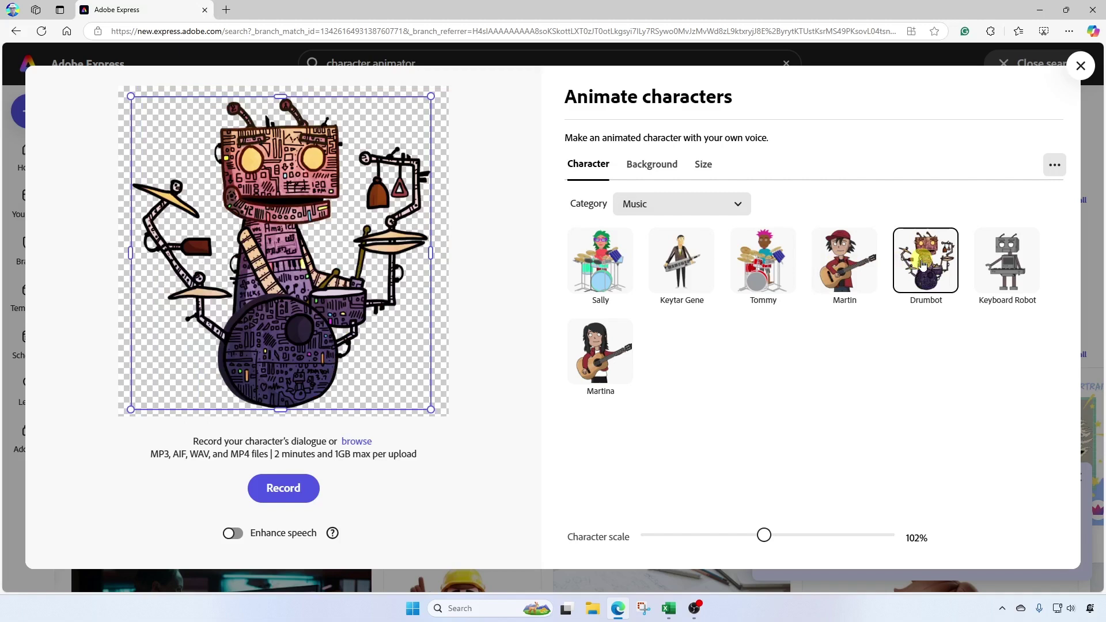
click(1004, 258)
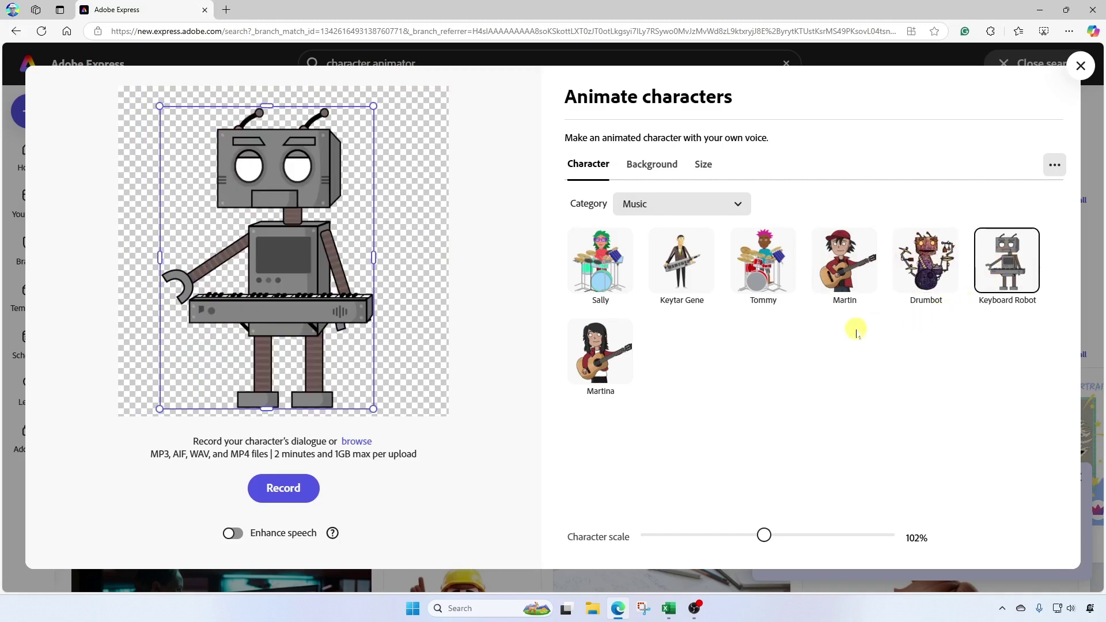
click(593, 351)
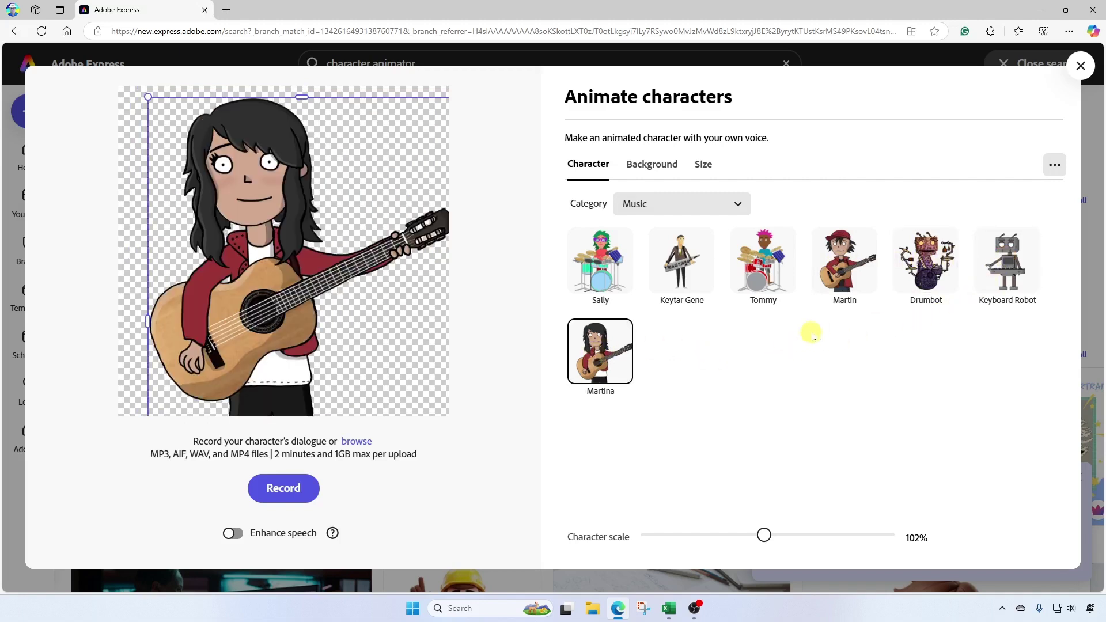
click(843, 259)
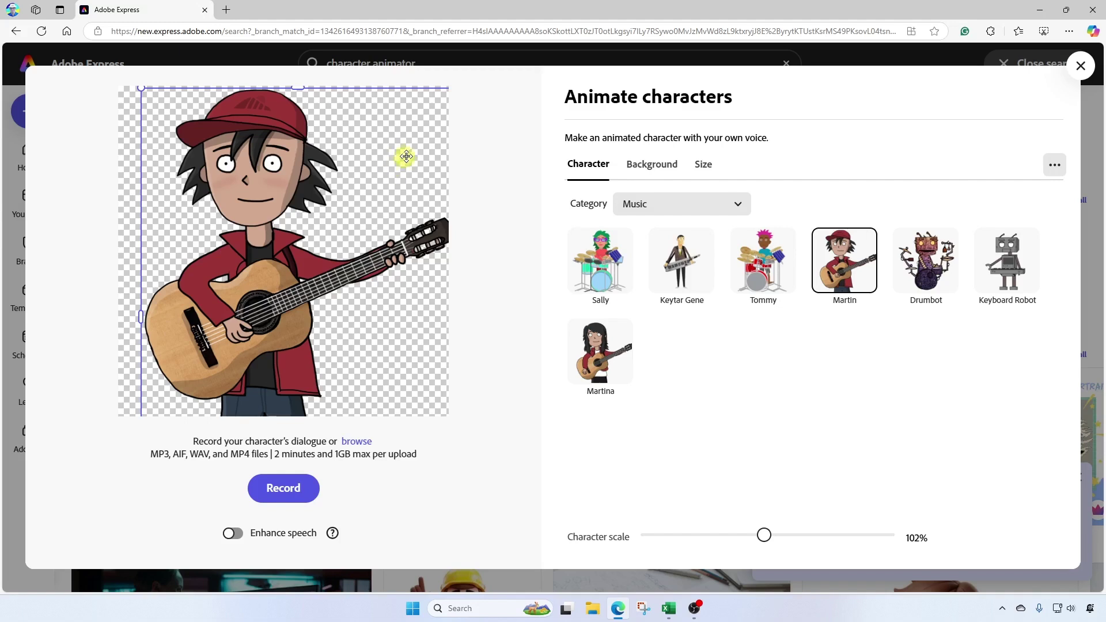
Step: Try the Grey Starburst, Gaming Couch, Control Room and City Street backgrounds behind the character, and settle on Dungeon
click(659, 167)
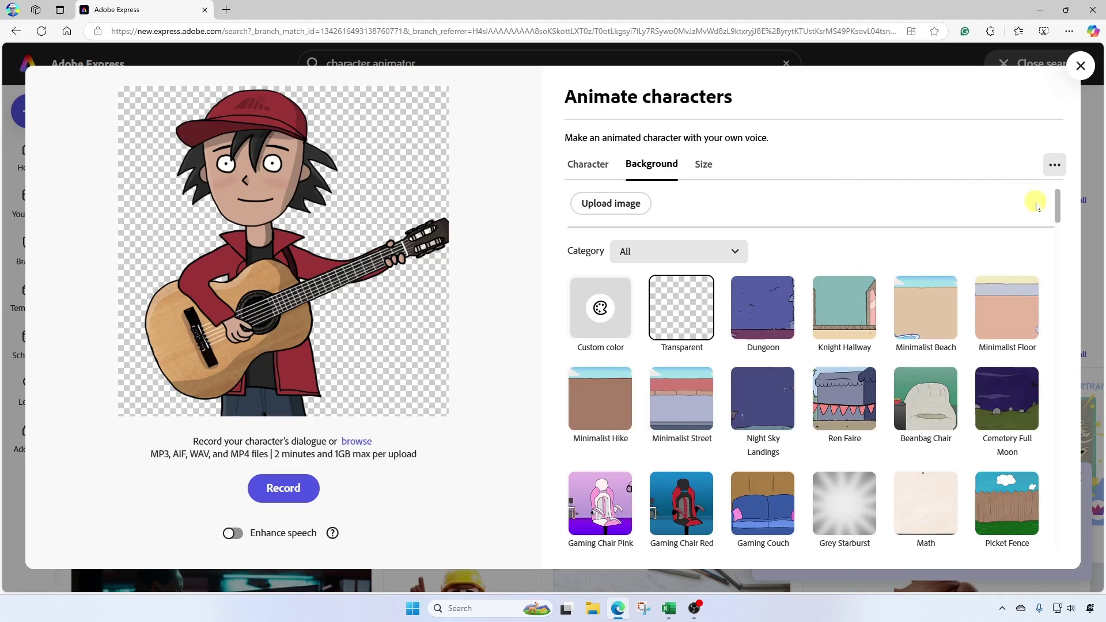
drag(1056, 205, 1059, 221)
scroll(1058, 219, down, 3)
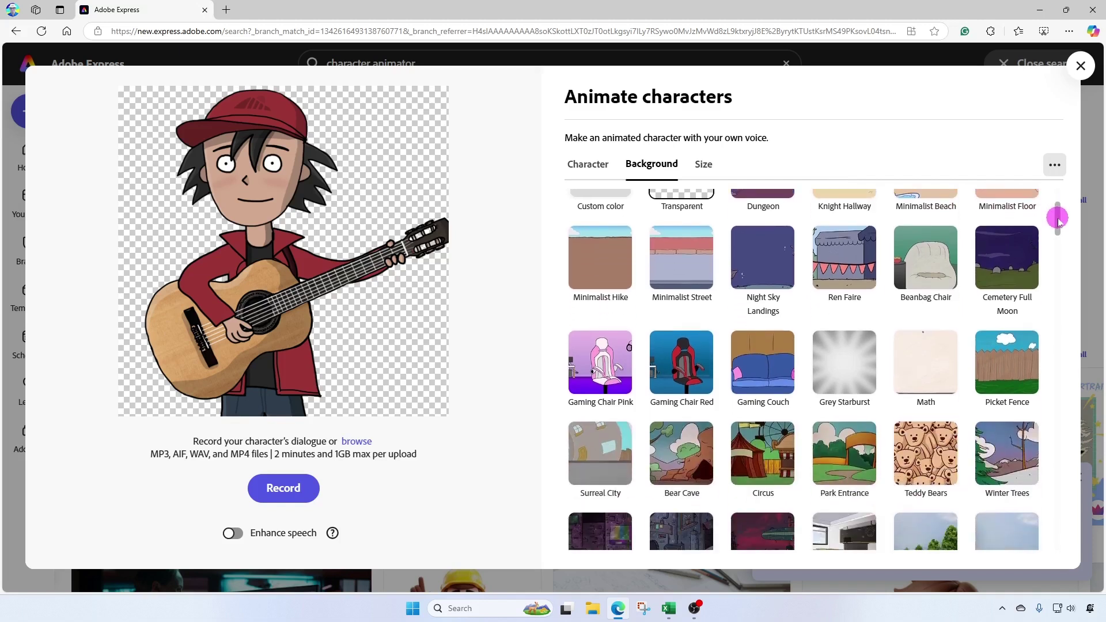
click(834, 297)
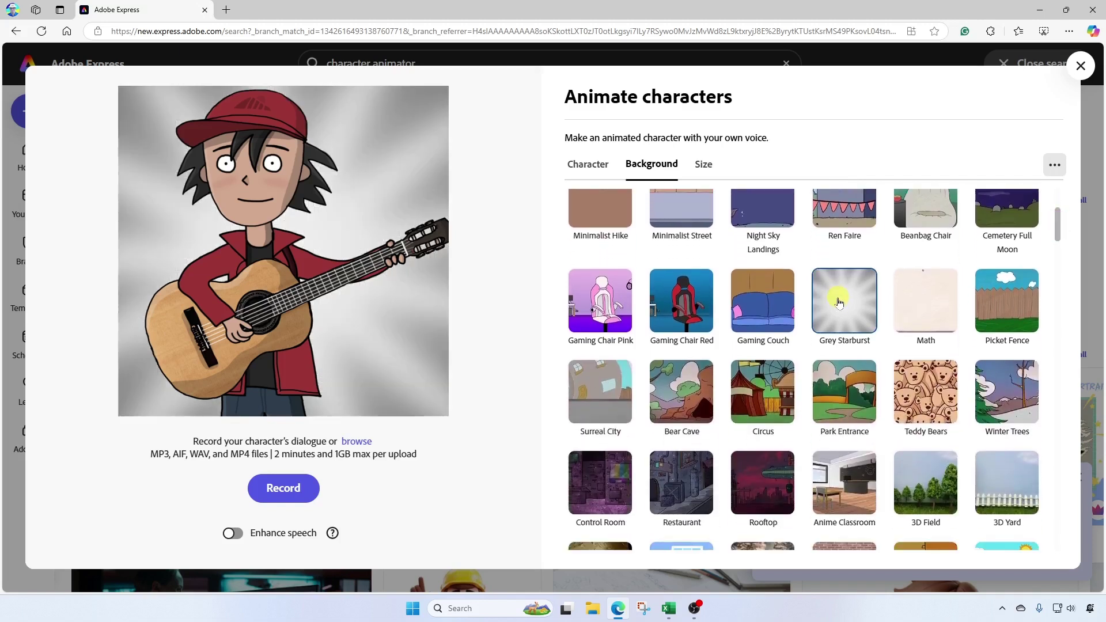
click(772, 301)
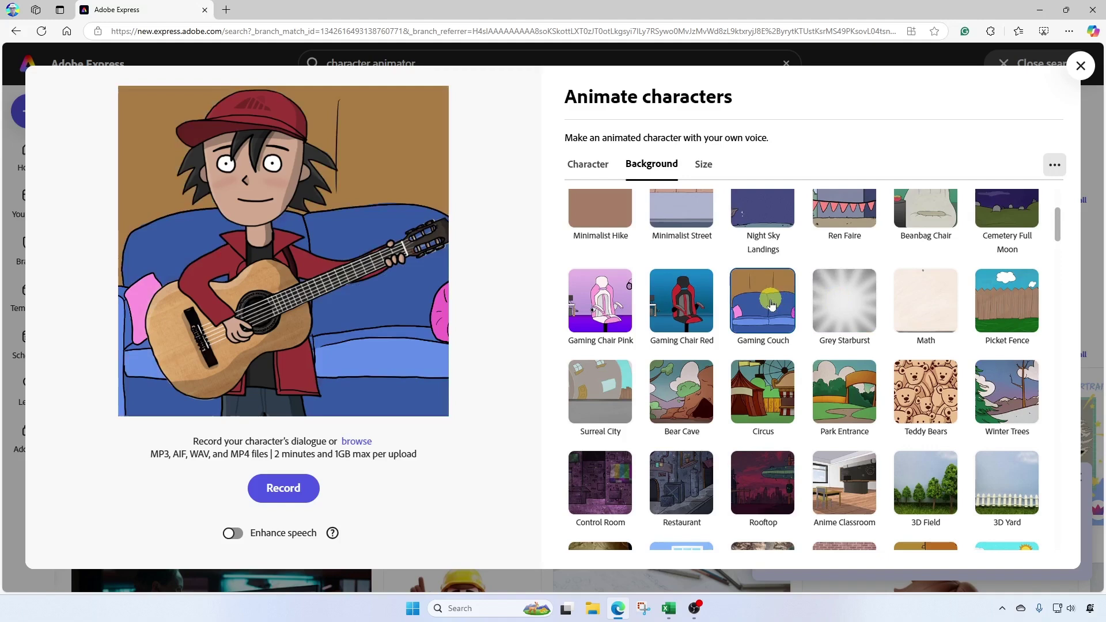
scroll(772, 304, down, 4)
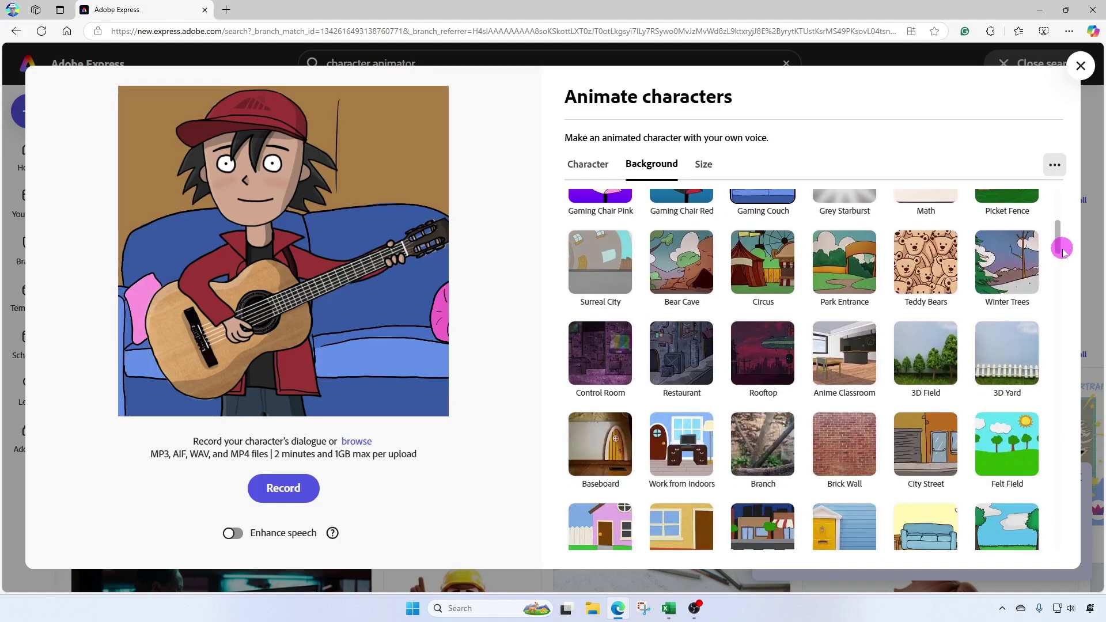
click(600, 286)
scroll(599, 285, down, 3)
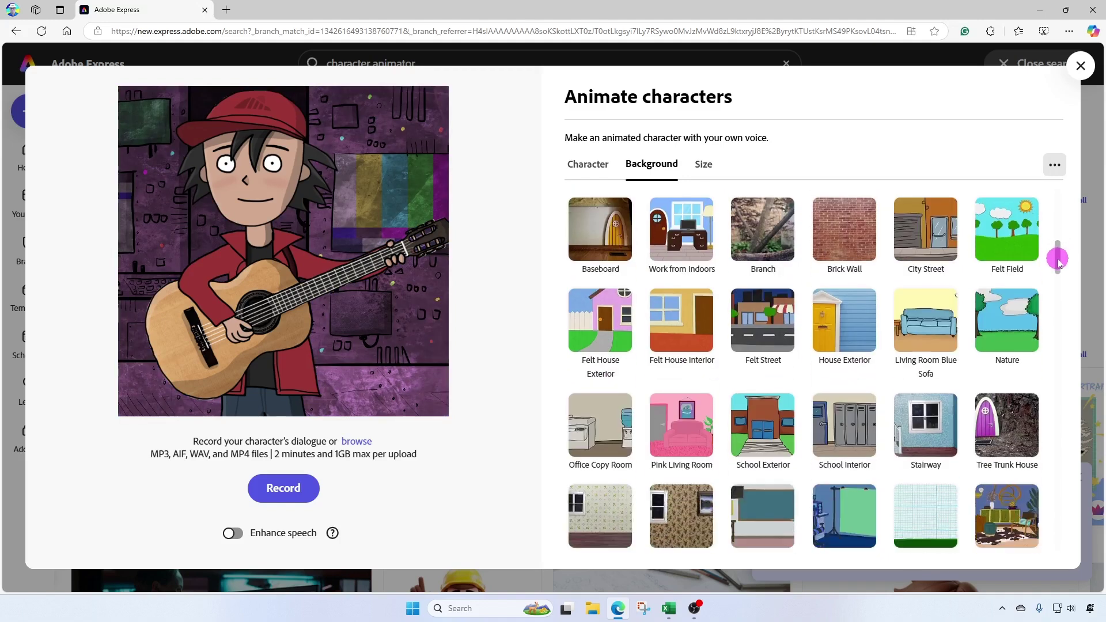
click(934, 234)
drag(1058, 256, 1057, 178)
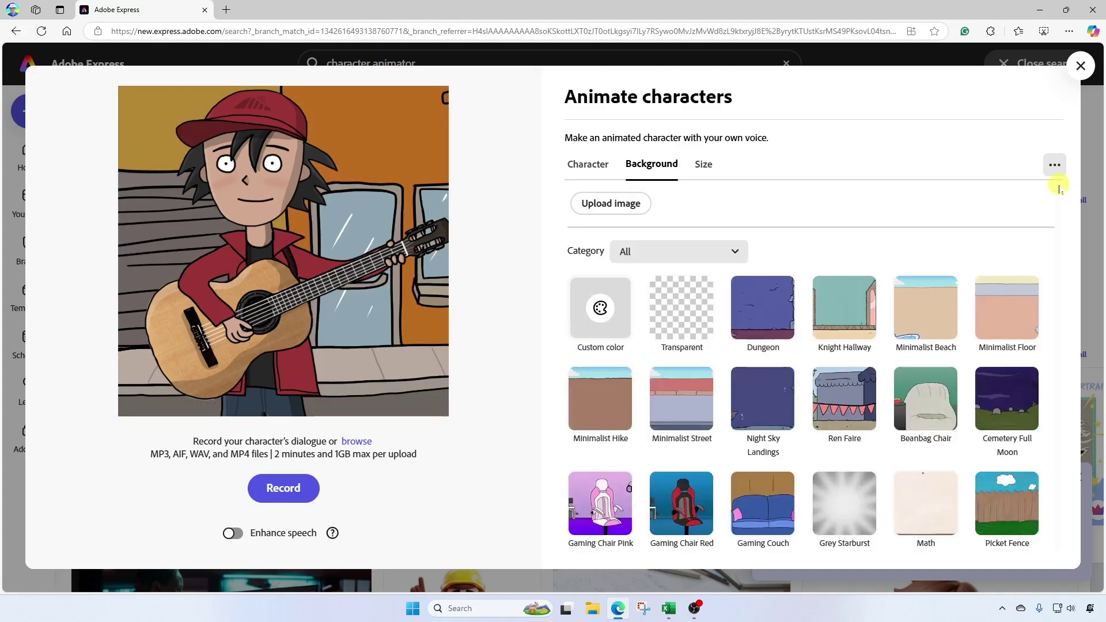
click(759, 291)
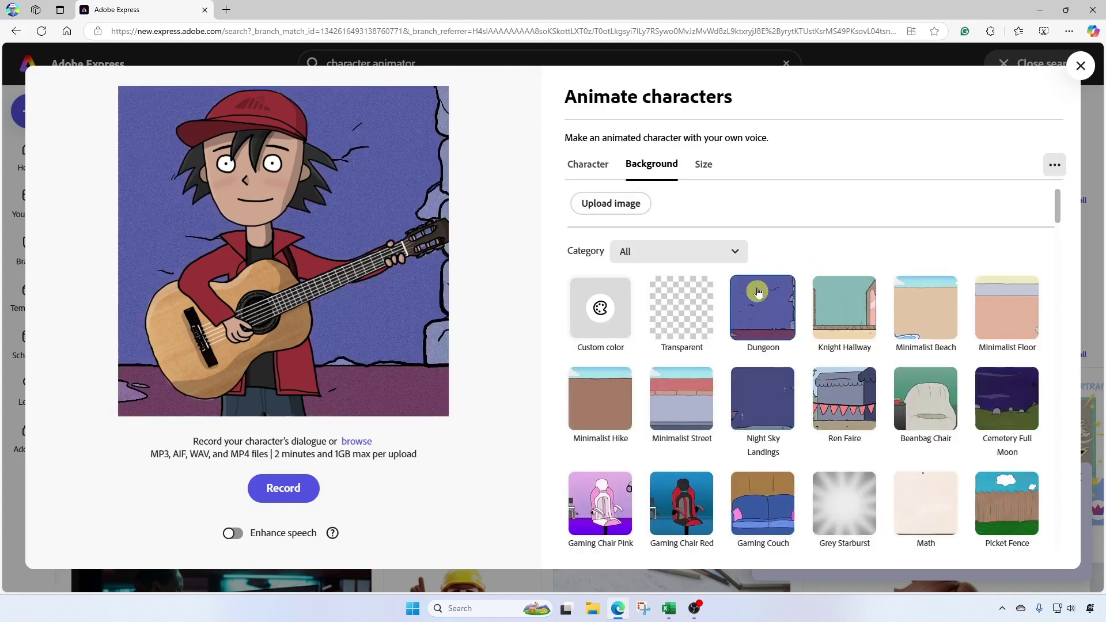
Step: Filter the backgrounds to the Indoors category
click(738, 258)
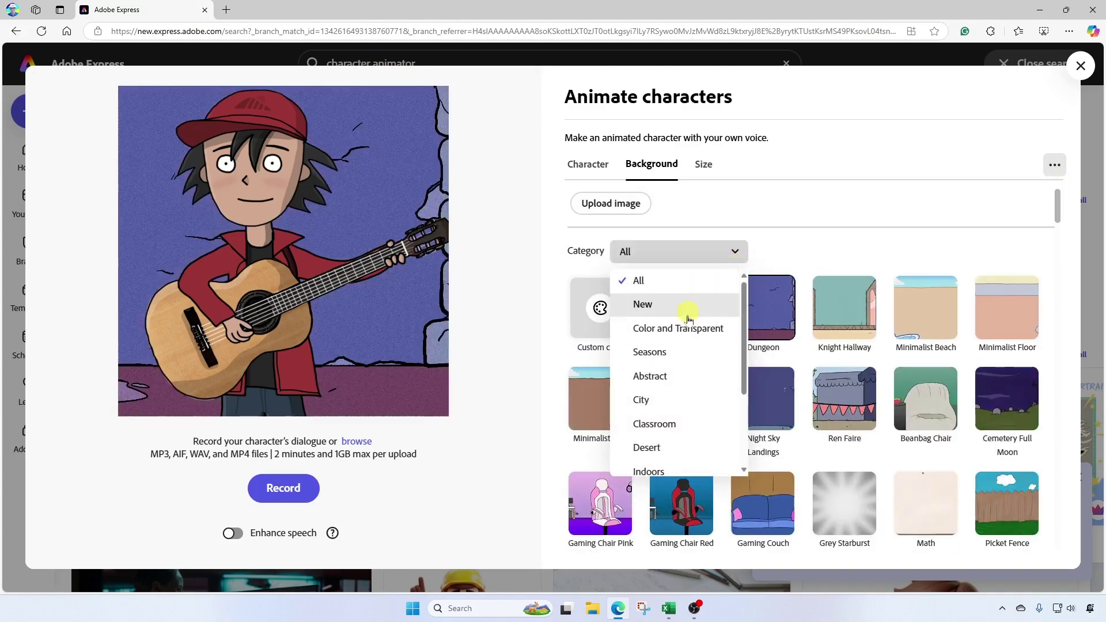
drag(743, 295, 750, 356)
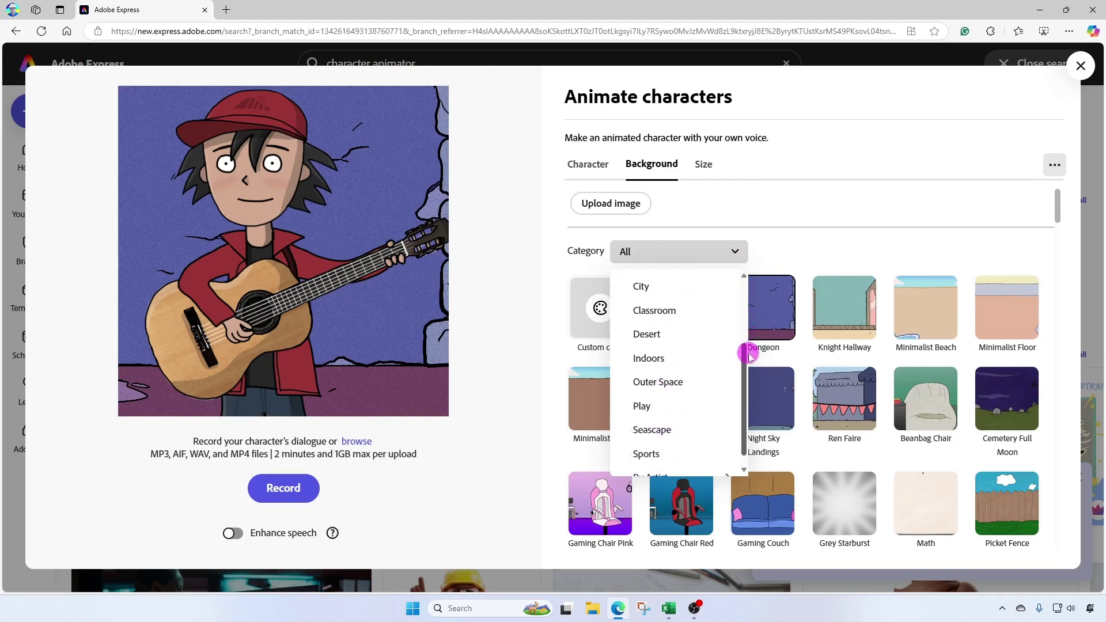
click(686, 360)
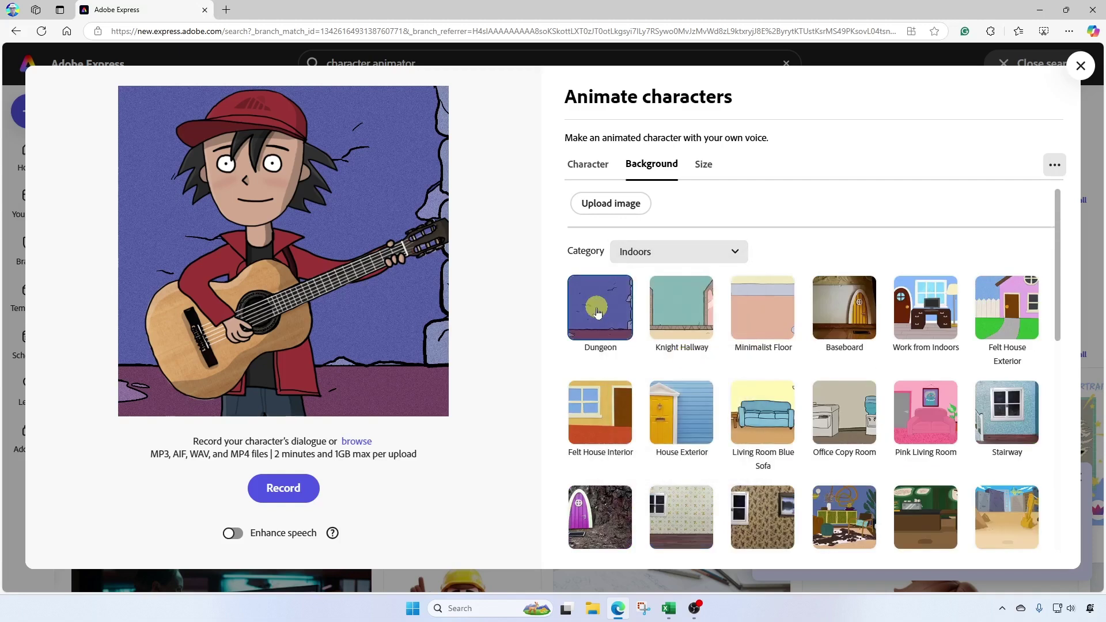
Step: Try the Instagram Story/Reels and Portrait sizes, and set the scene to the TikTok Standard 9:16 size, 1080 x 1920
click(704, 167)
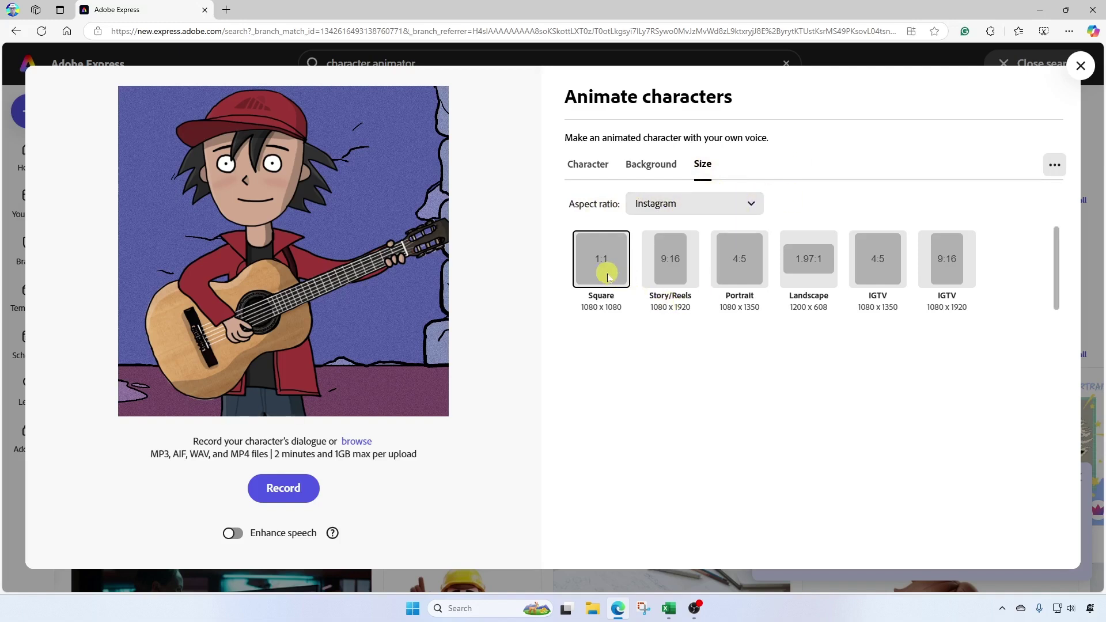
click(672, 272)
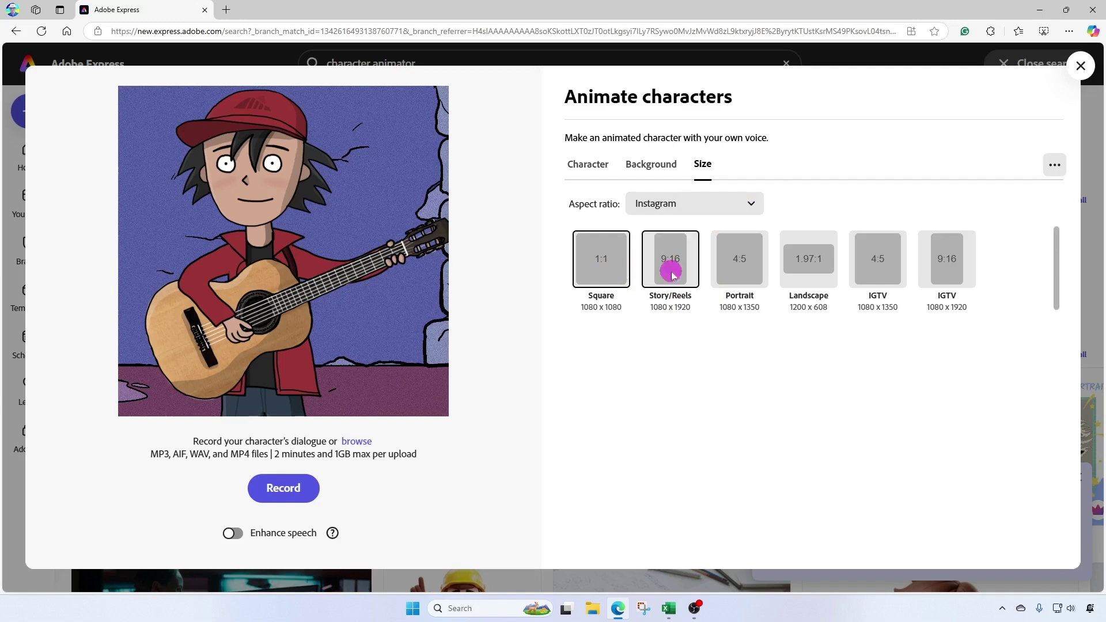
click(740, 264)
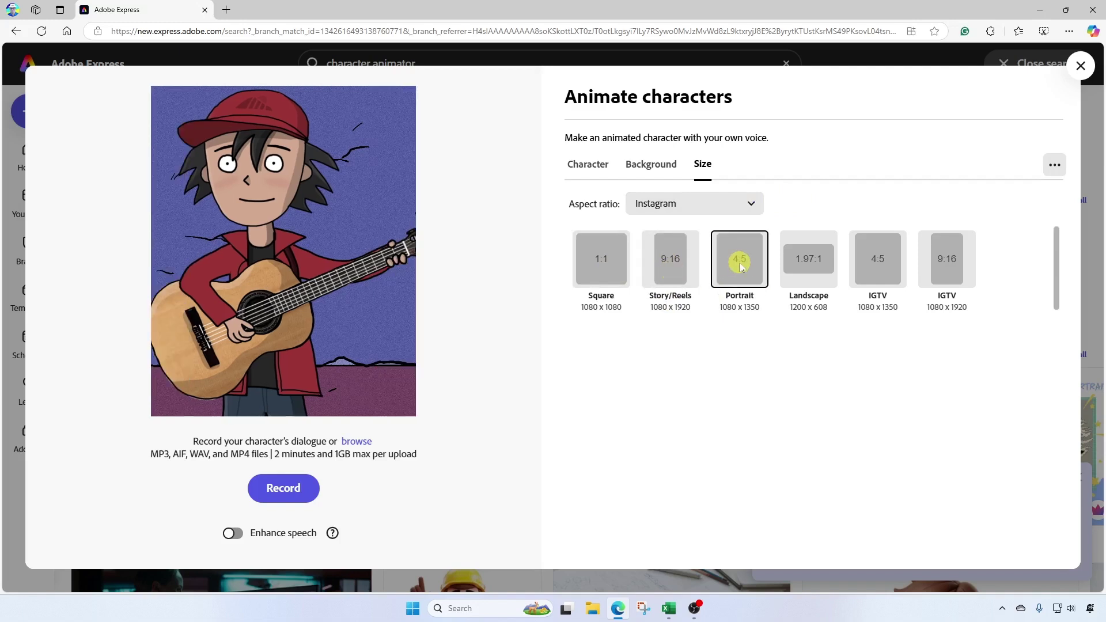
click(752, 205)
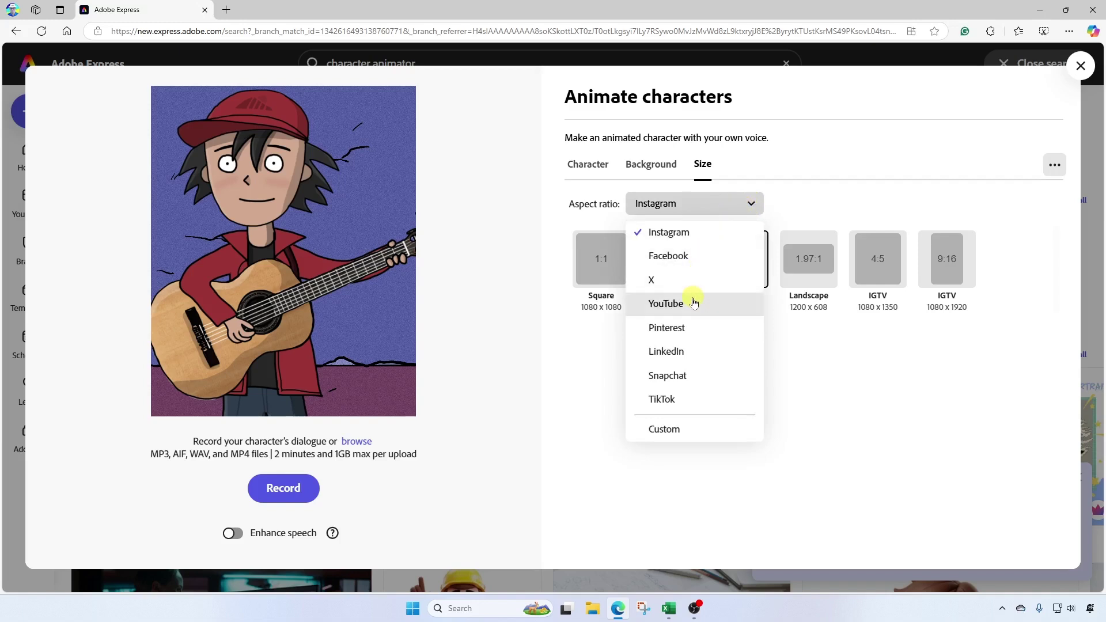
click(690, 399)
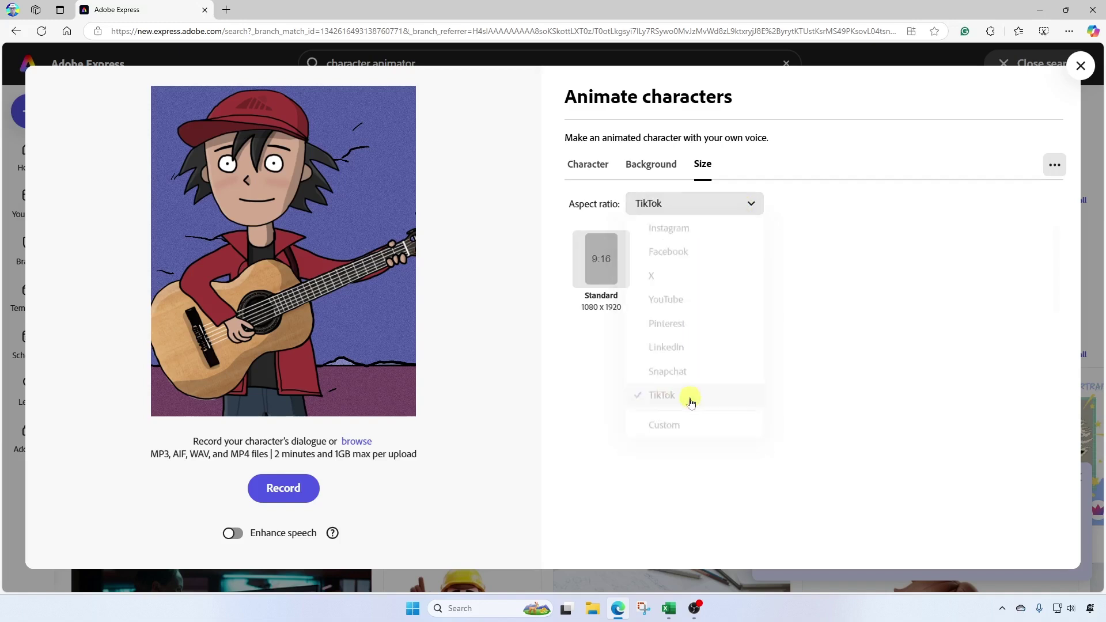
click(601, 259)
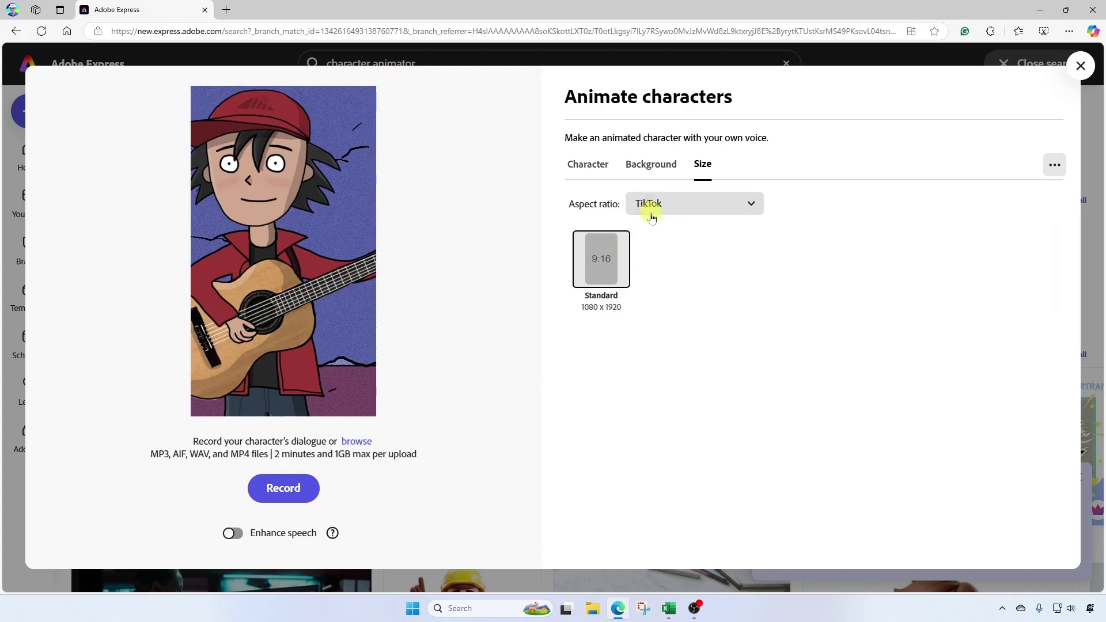
Step: Set the scene to the Instagram Square 1:1 size, 1080 x 1080
click(752, 207)
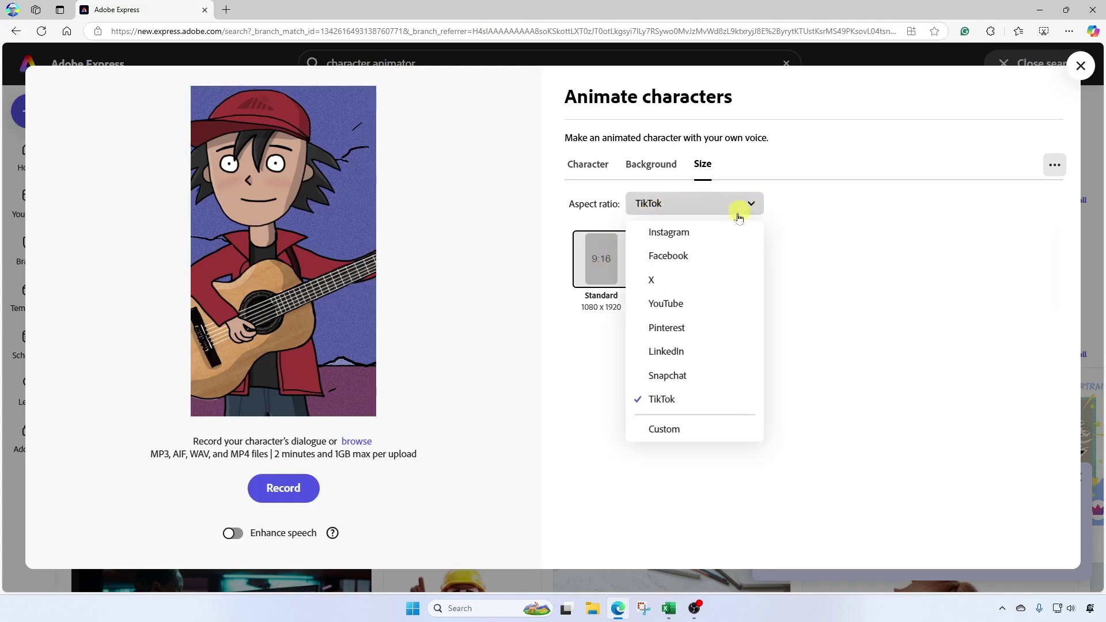
click(707, 230)
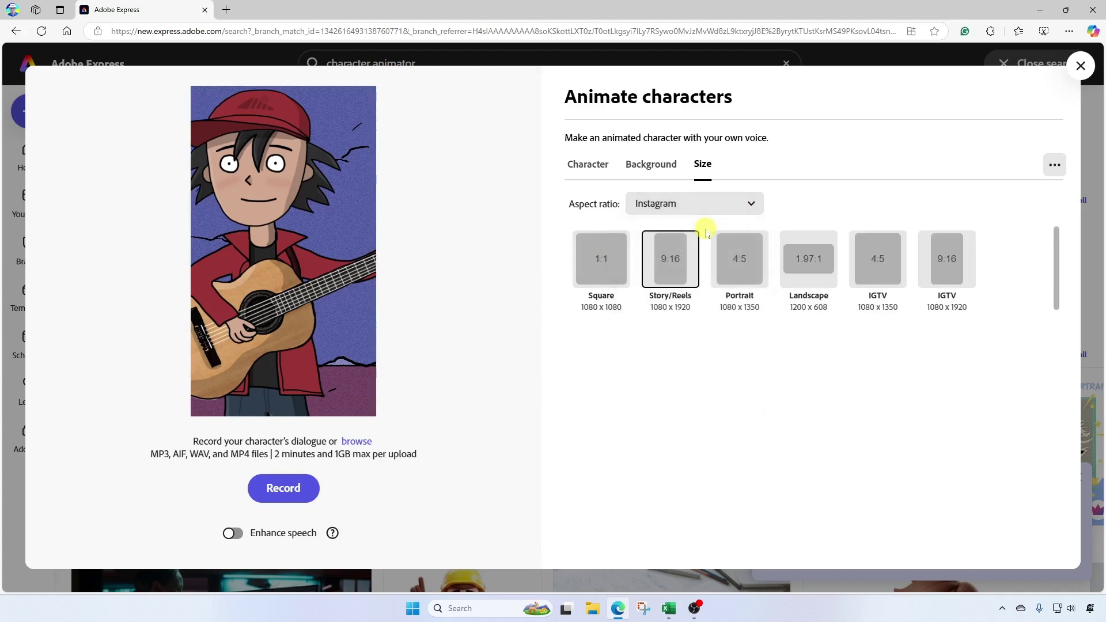
click(602, 258)
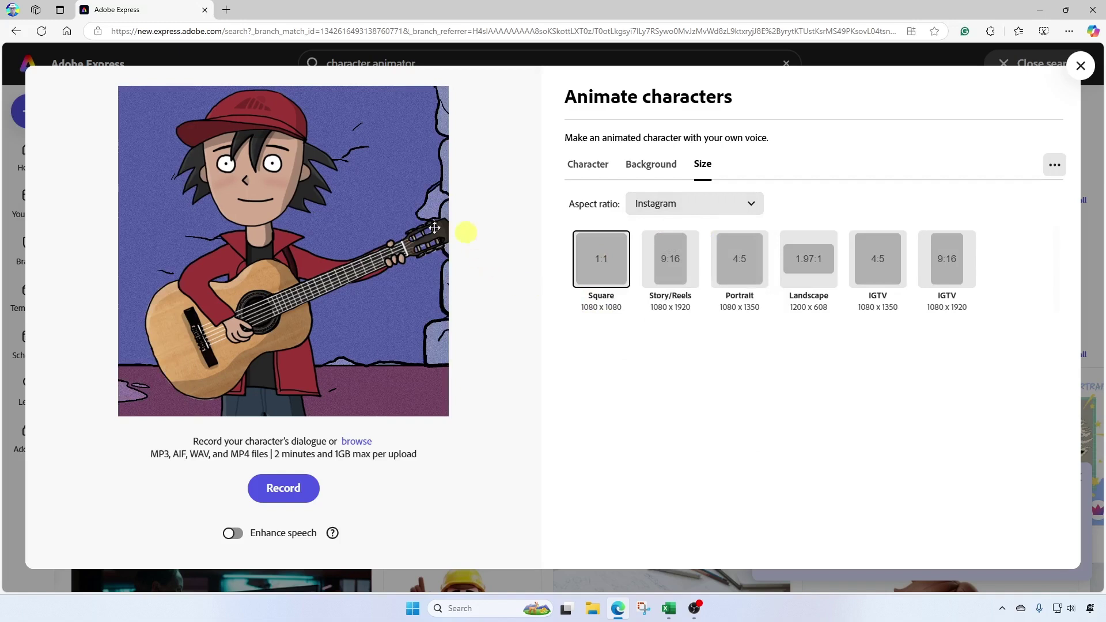
Step: Scale the guitarist to 86% and position him in the square frame with his cap and whole guitar visible
click(247, 179)
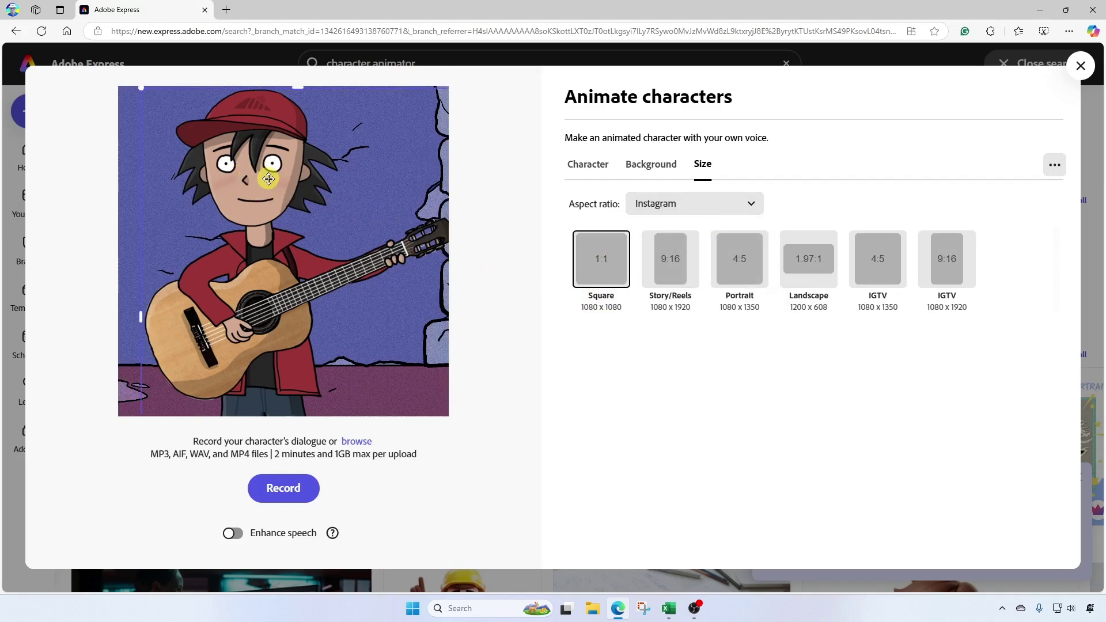
click(587, 167)
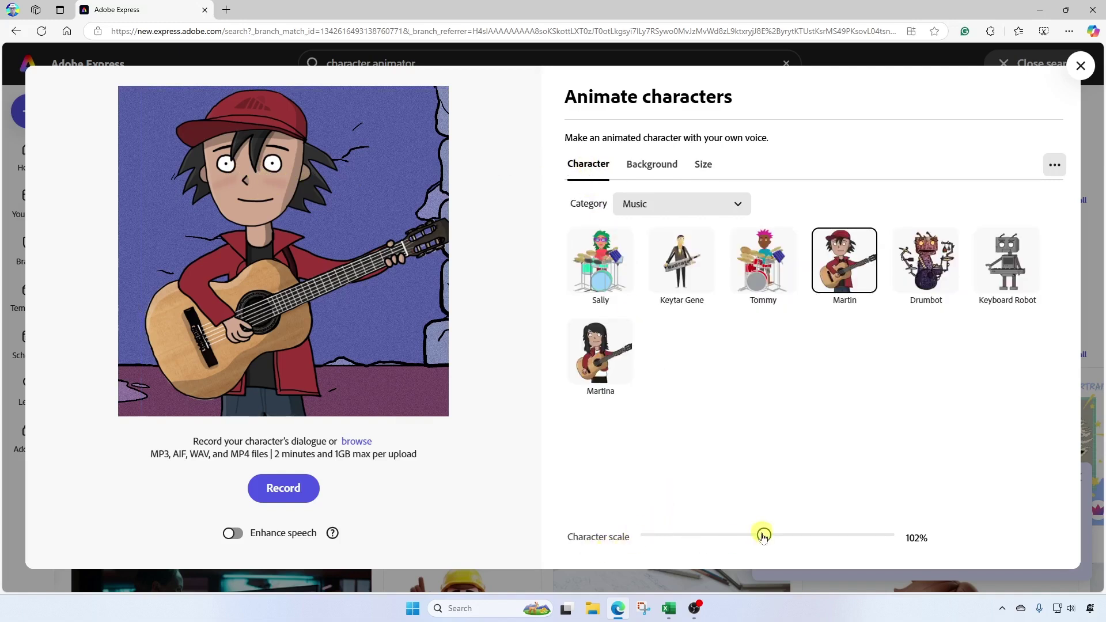
drag(764, 536, 715, 537)
drag(285, 268, 291, 241)
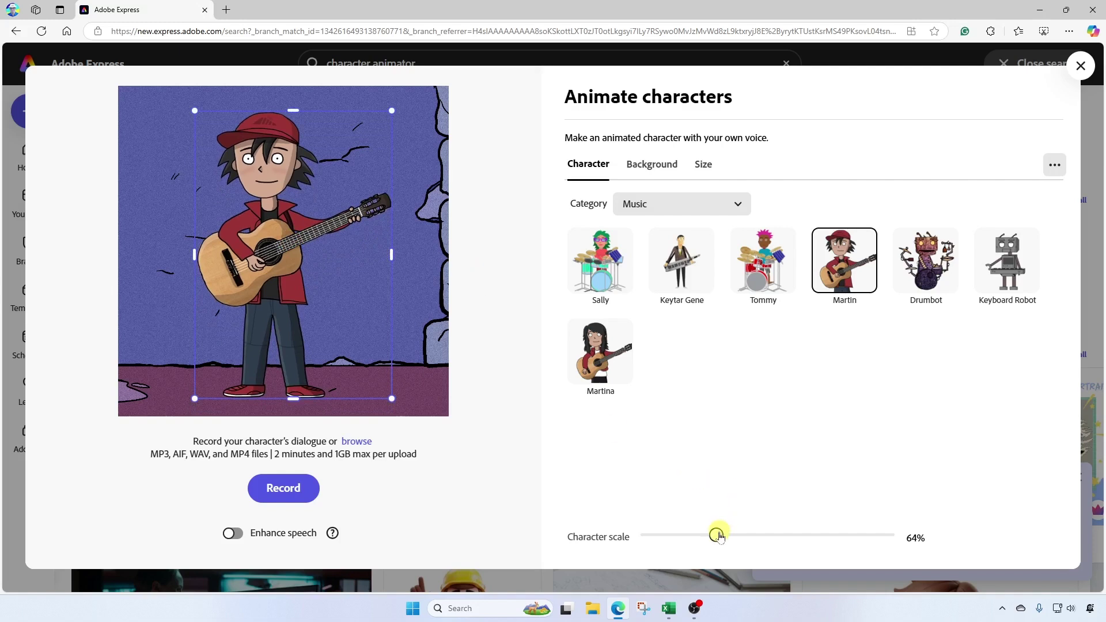
drag(720, 537, 744, 537)
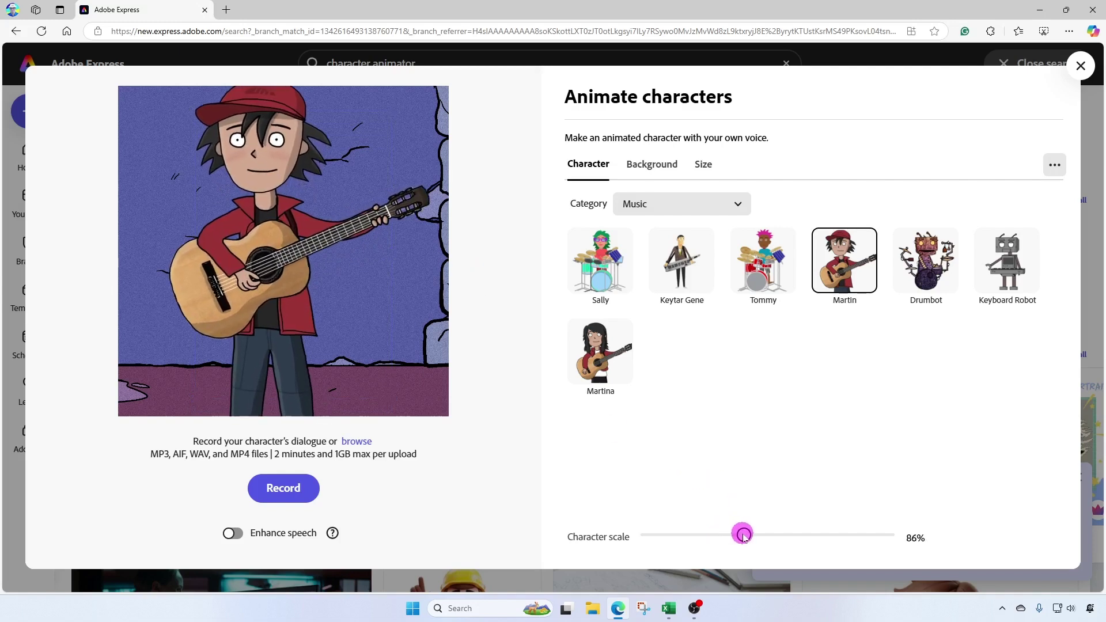
drag(294, 256, 283, 267)
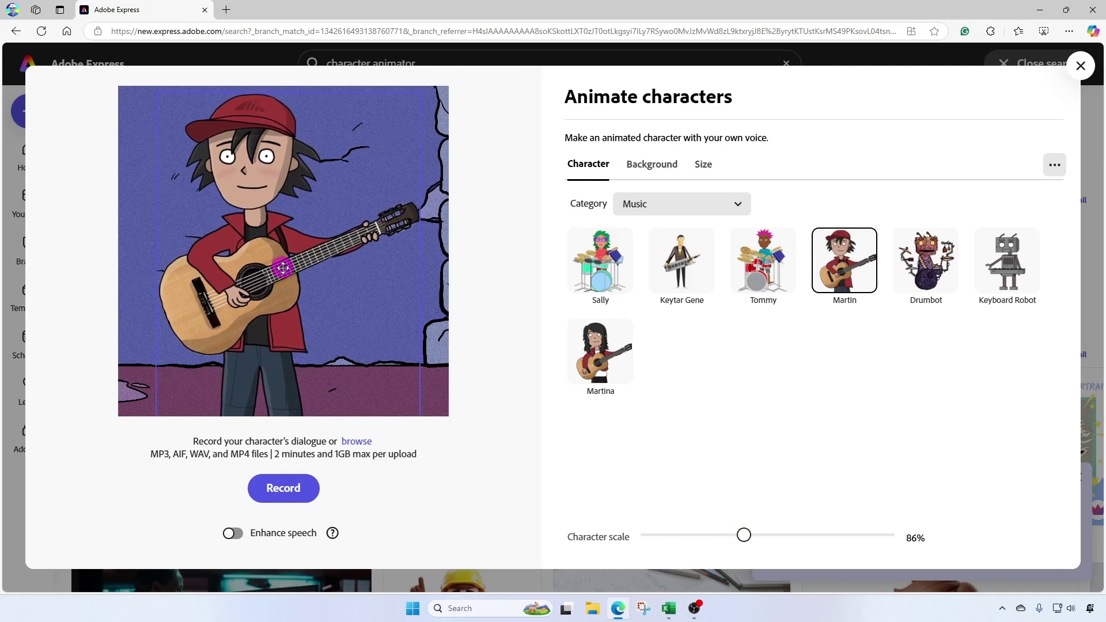
drag(283, 268, 283, 267)
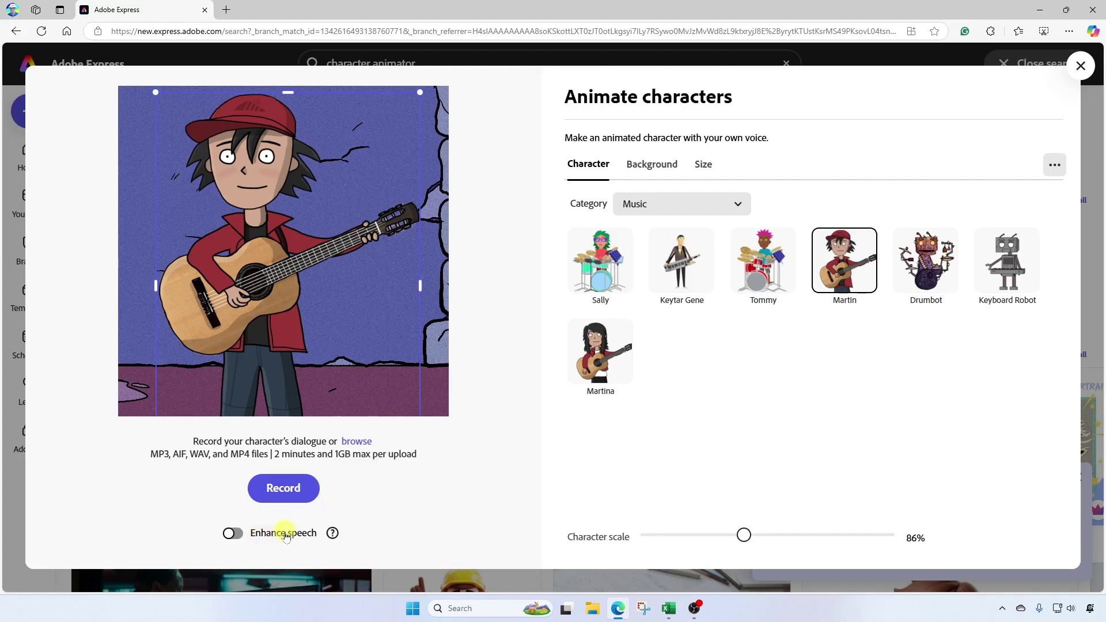
Step: Turn on Enhance speech and record about 19 seconds of dialogue for the character
mouse_move(327, 538)
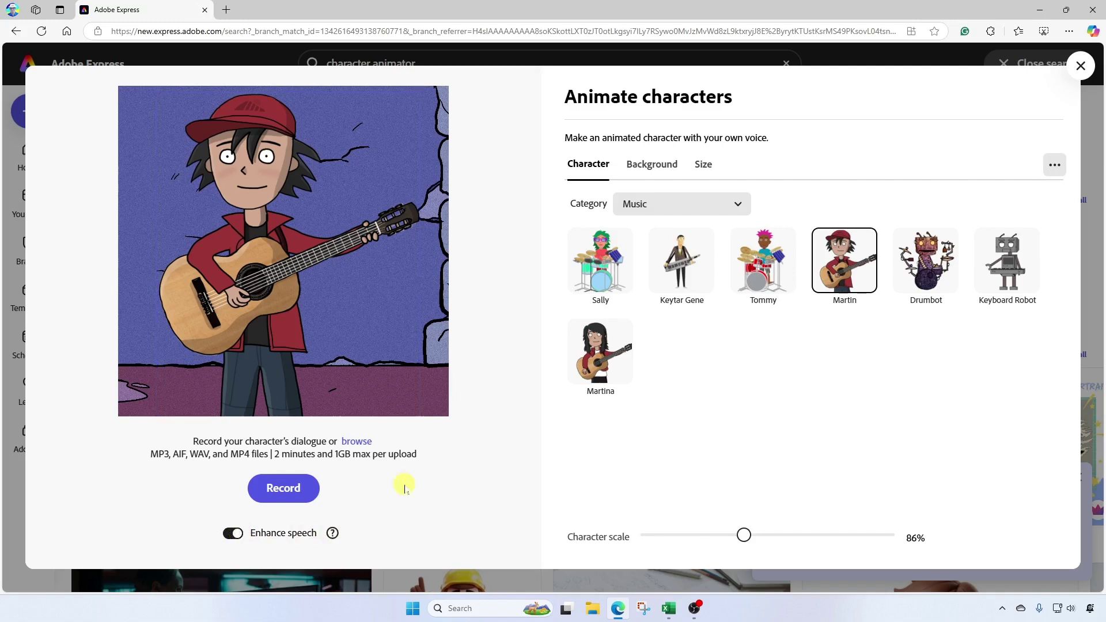
click(308, 489)
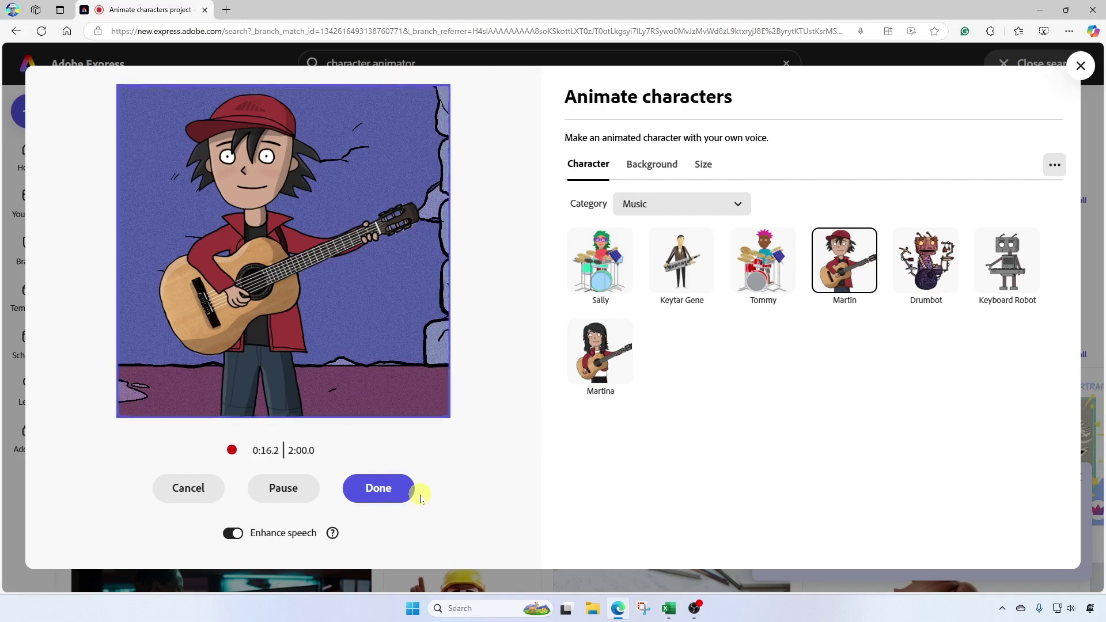
click(384, 490)
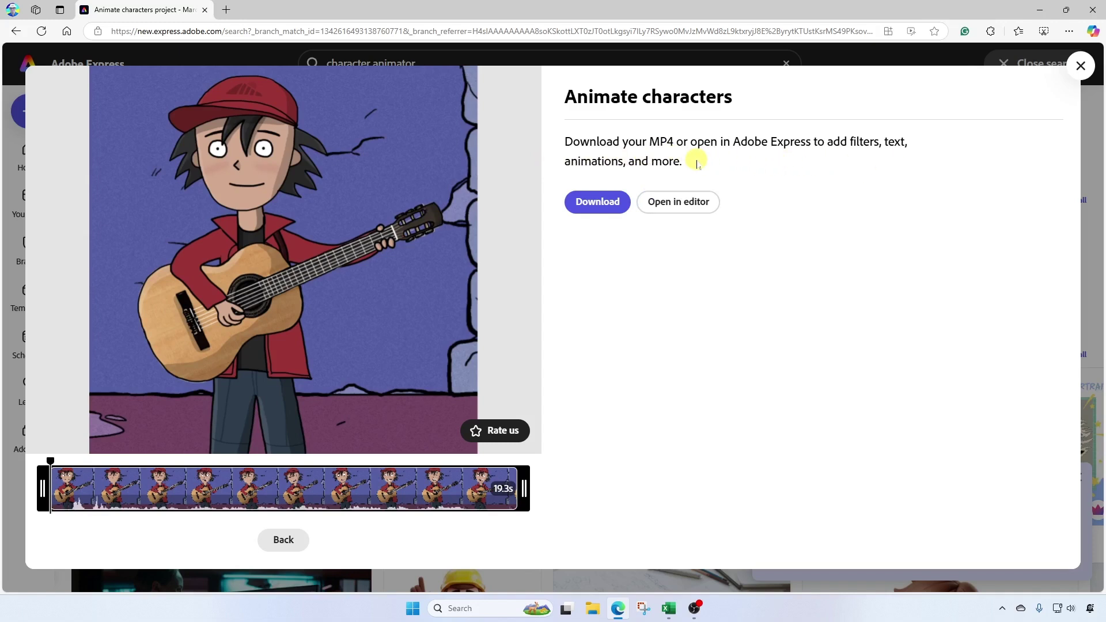
Step: Play the generated character animation and move the playhead back to before the middle of the clip
mouse_move(383, 161)
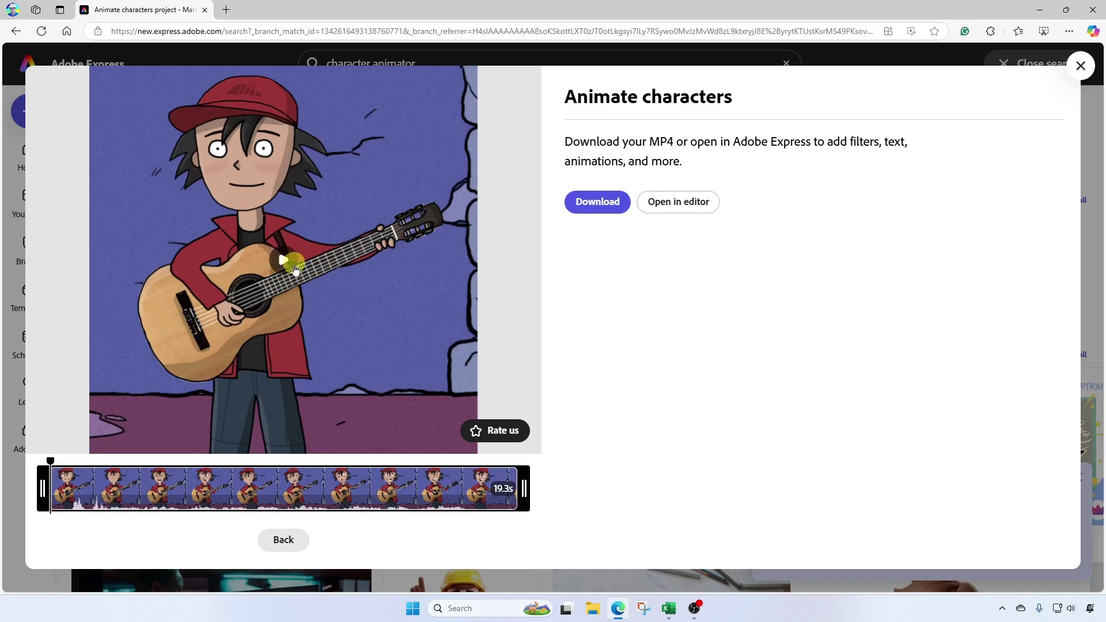
click(286, 264)
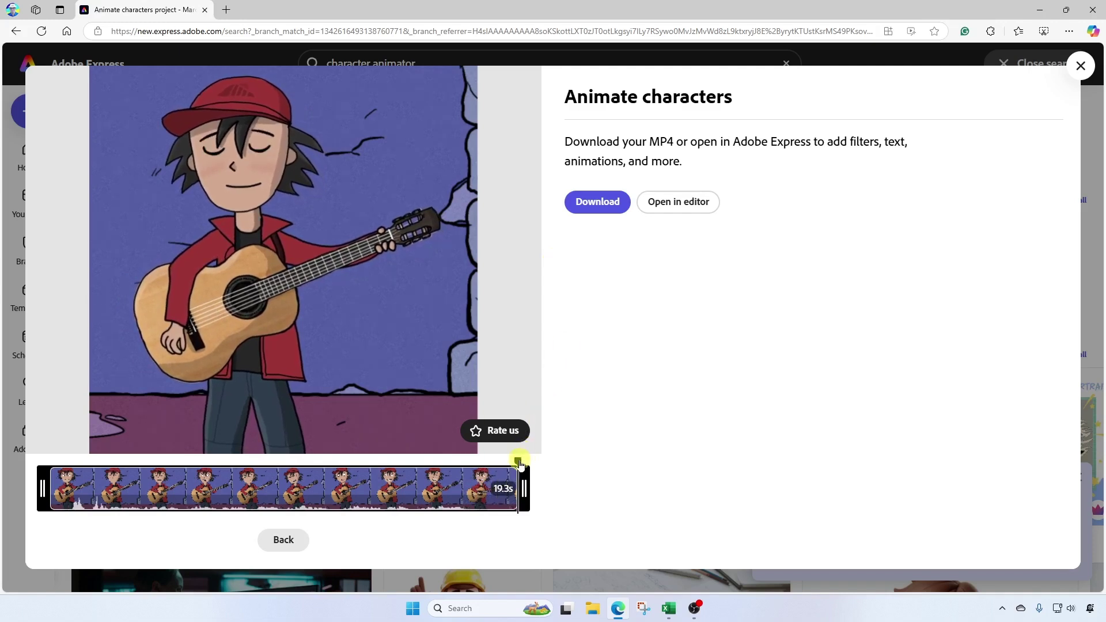
drag(519, 464, 239, 461)
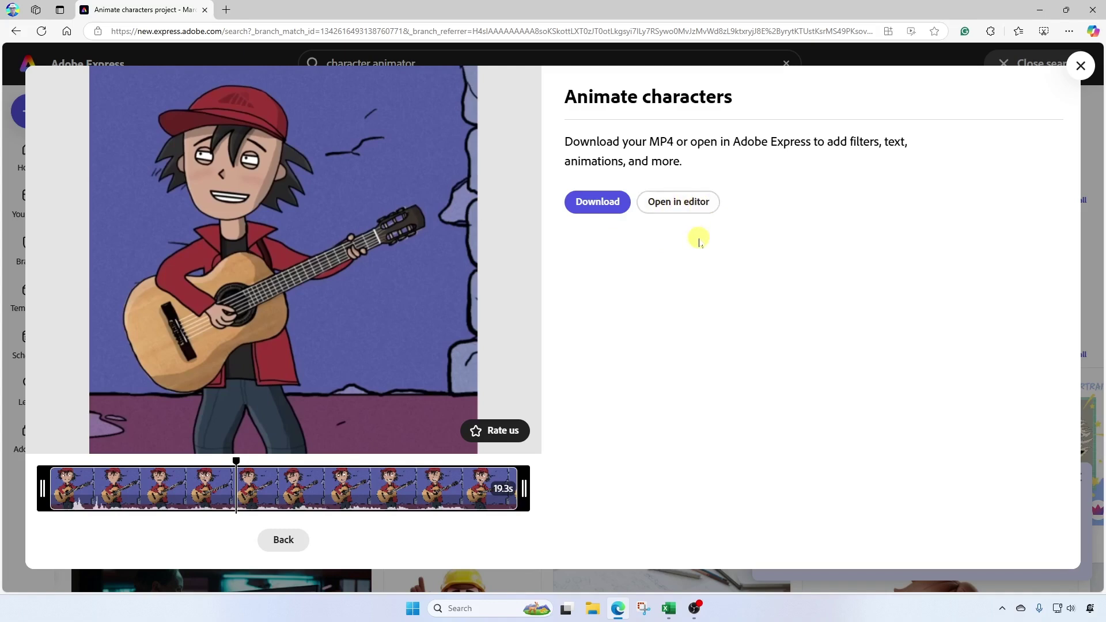
Step: Open the animated clip in the editor and browse the Elements assets that can be added
click(690, 205)
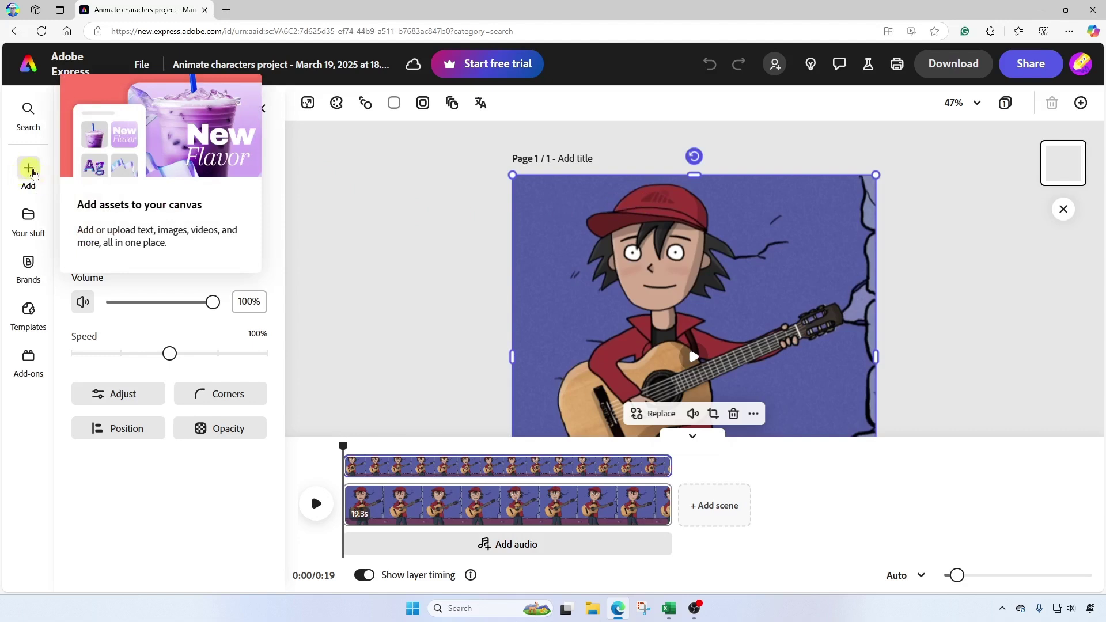
click(29, 170)
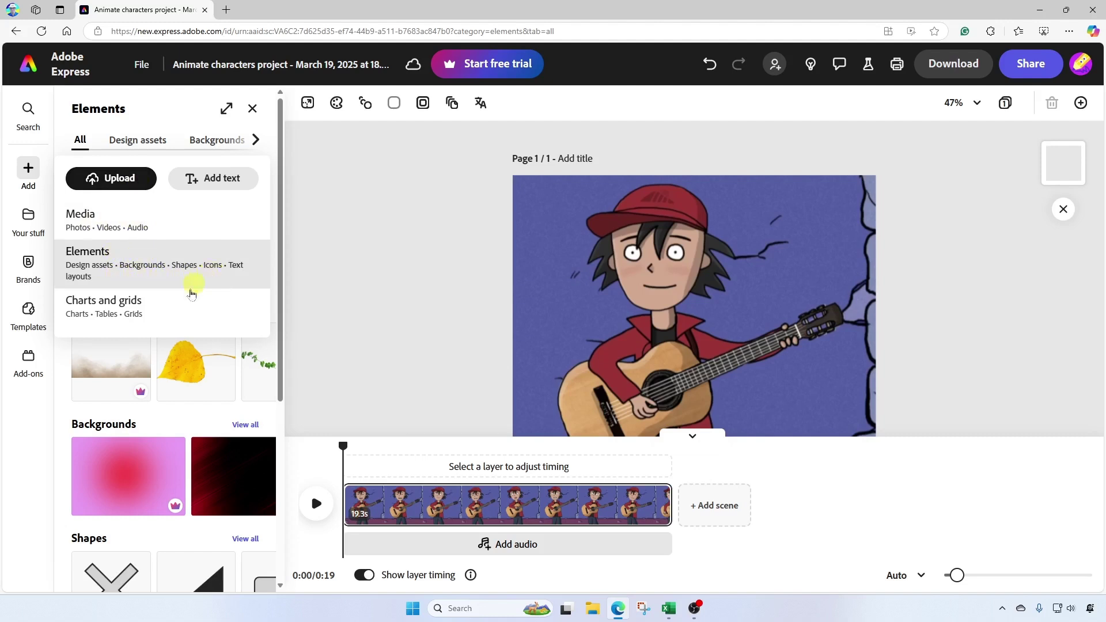
scroll(198, 310, down, 2)
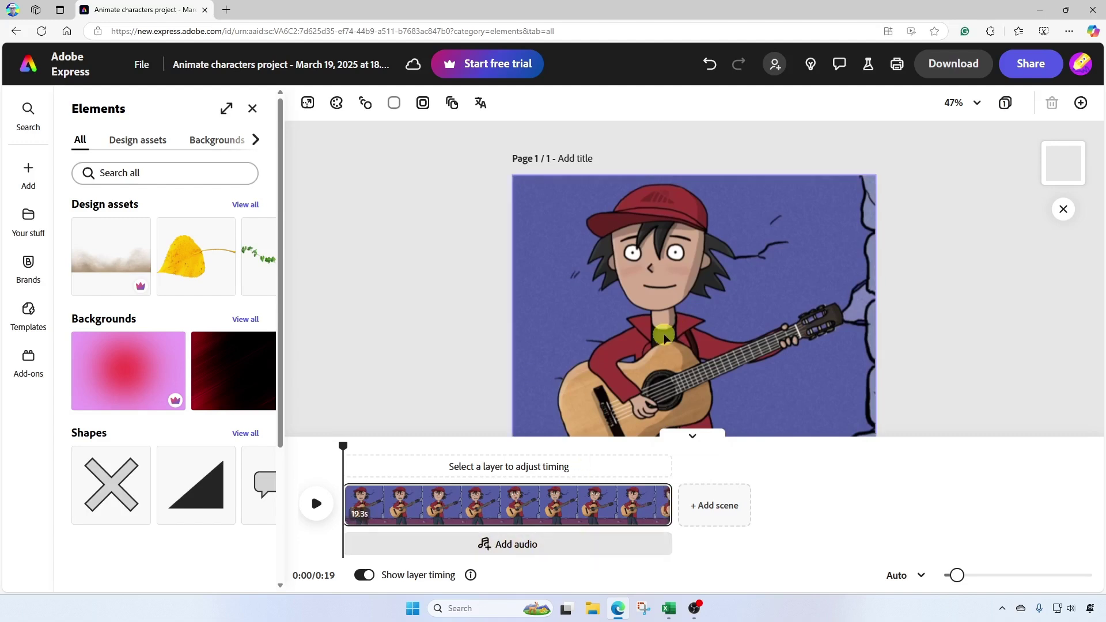
Step: Browse the Acoustic audio and audition Ride Home - Loop A, Afternoon Blues - Loop A, Bossa Lounge - Loop, Celtic Moon - Loop 2 and Gentle Daydreams - Loop A
click(548, 544)
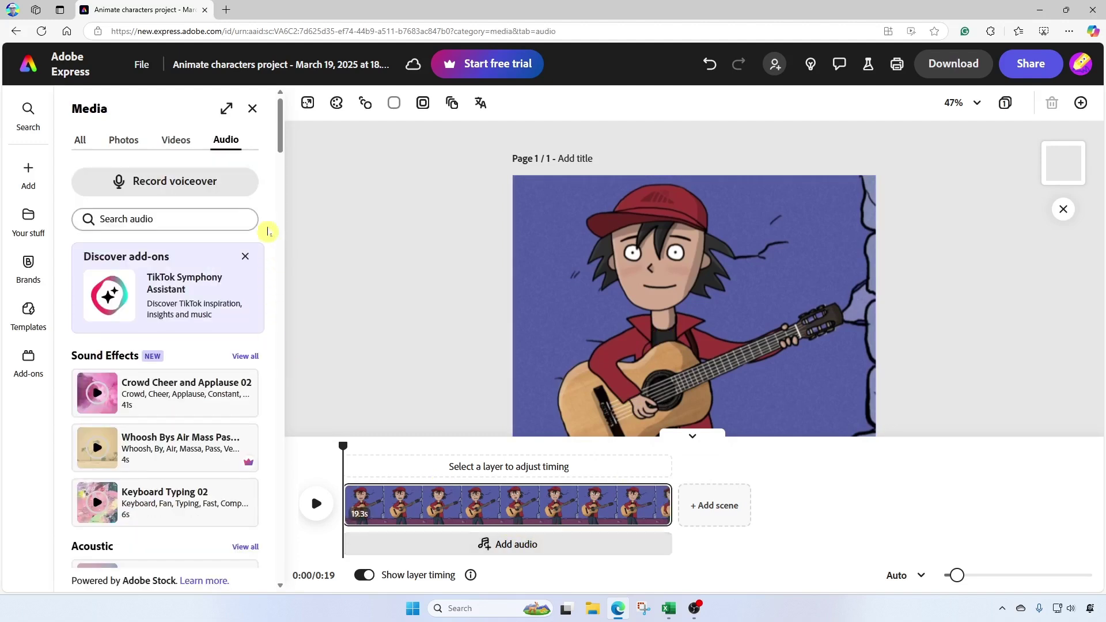
drag(284, 142, 257, 181)
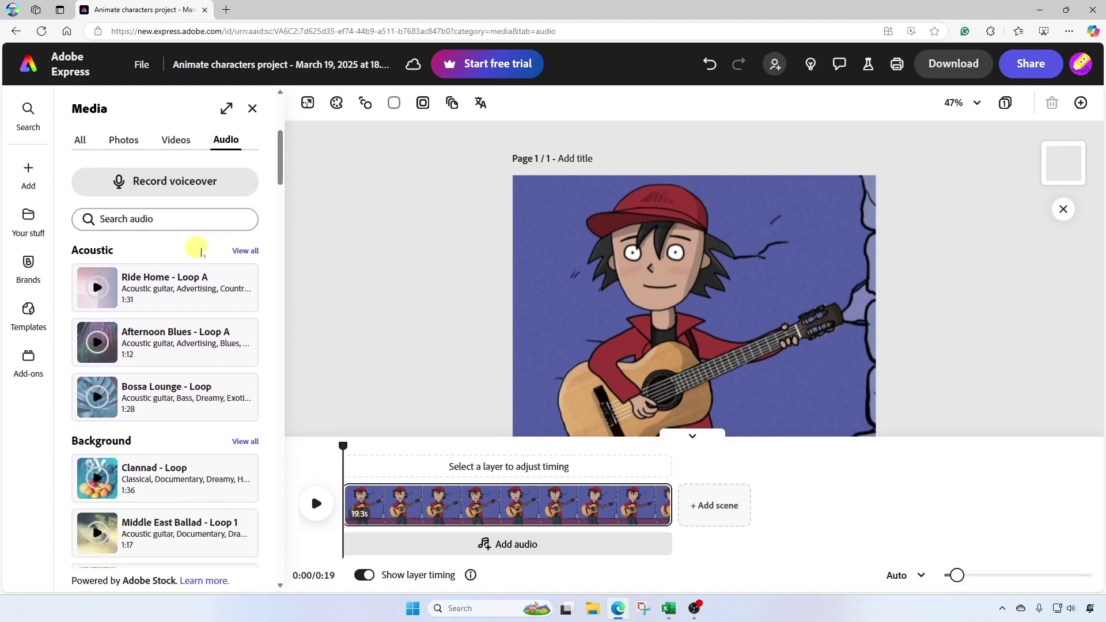
click(242, 252)
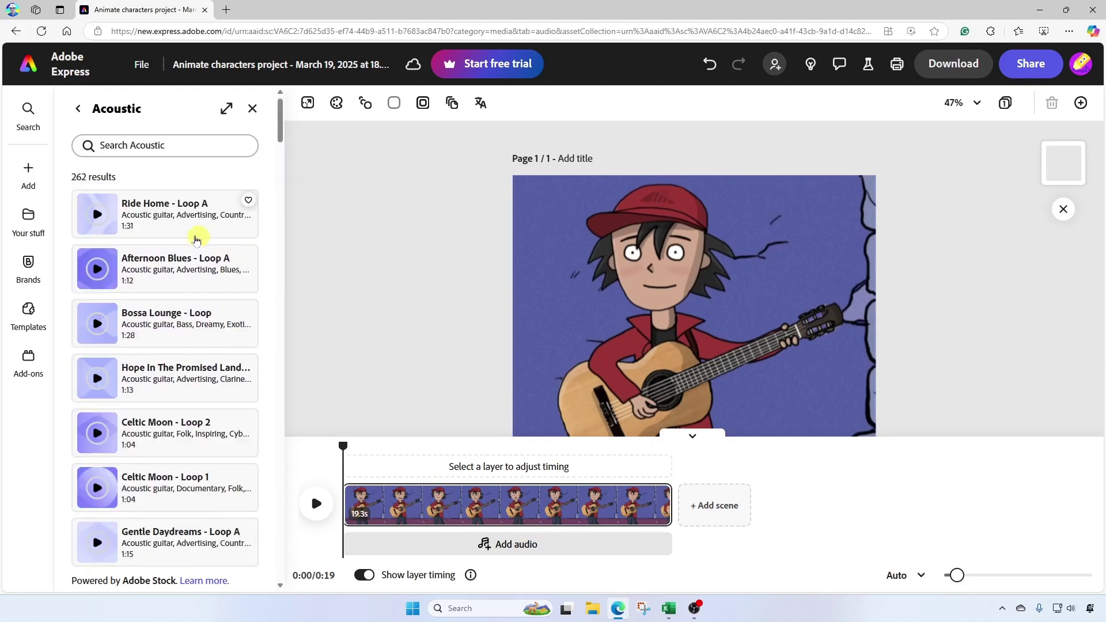
click(97, 215)
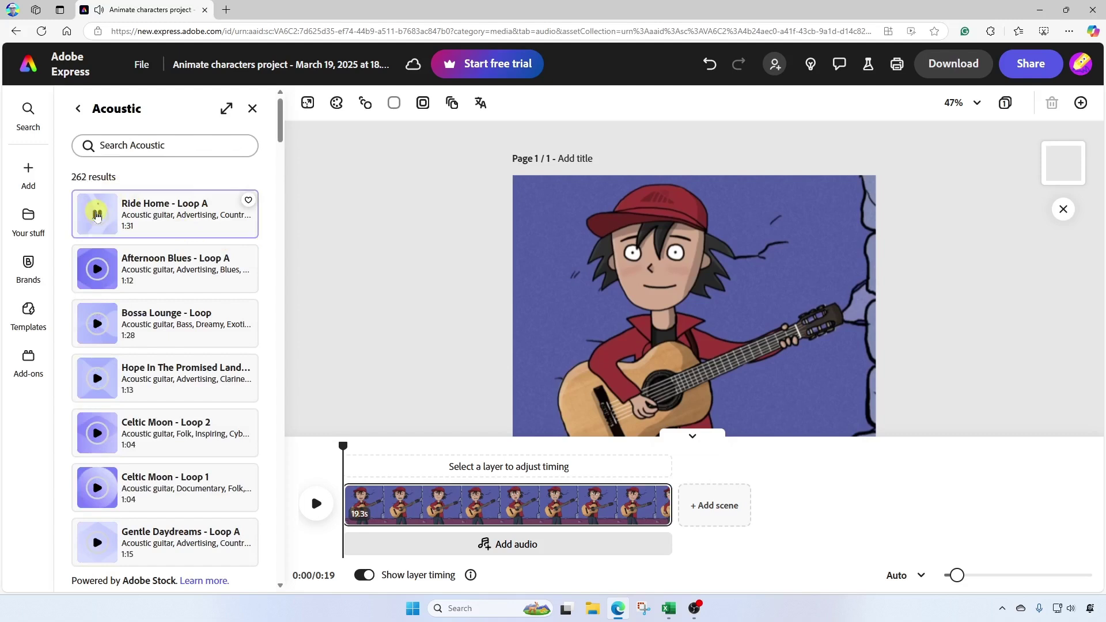
click(97, 269)
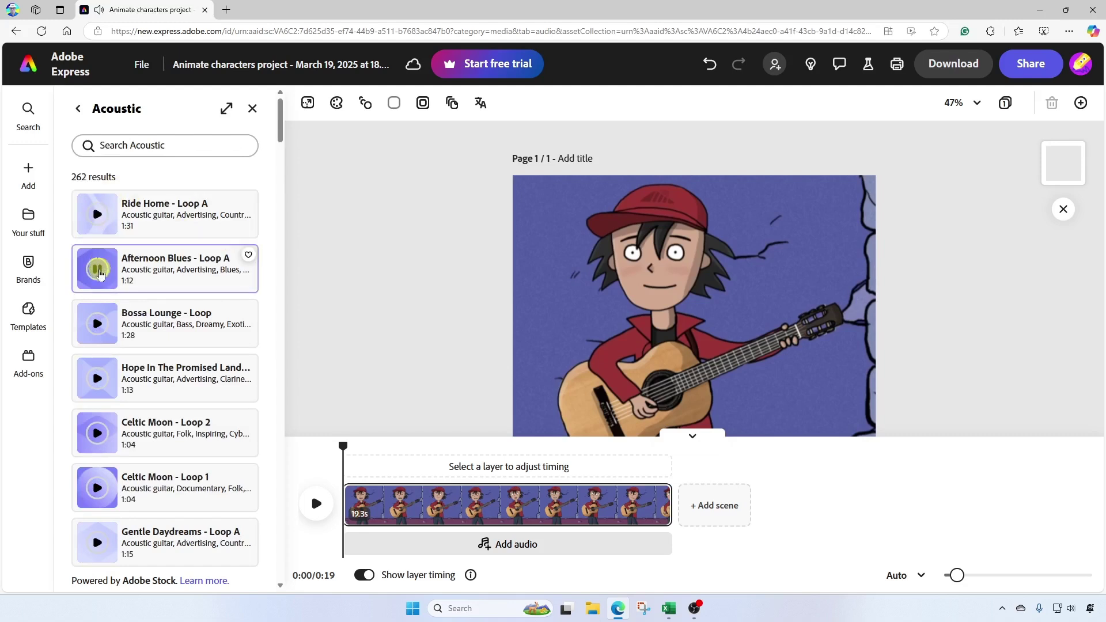
click(99, 325)
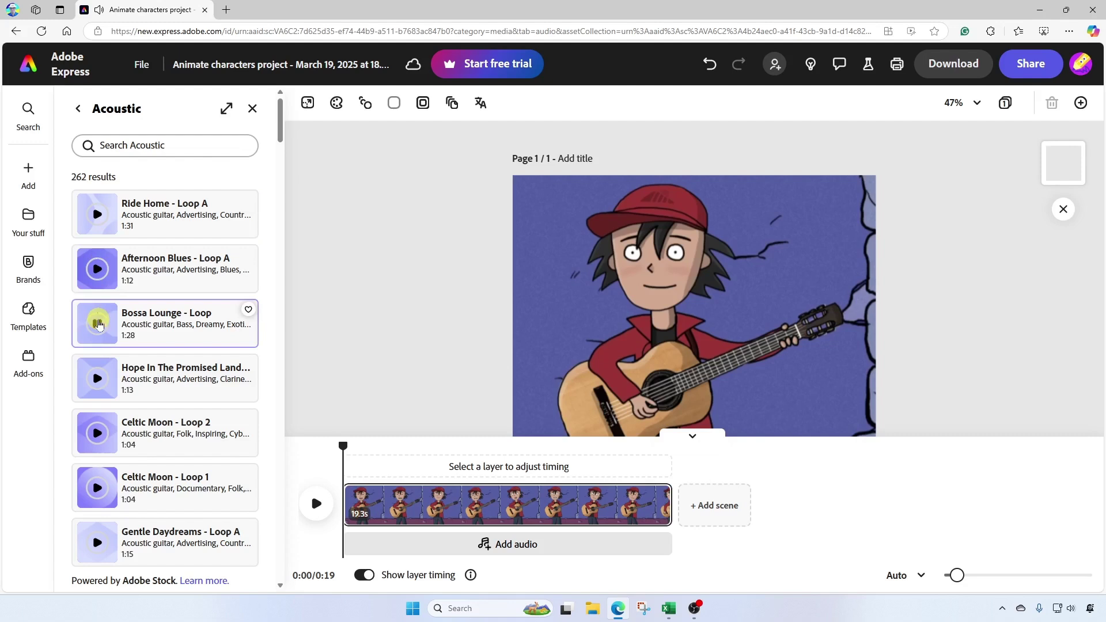
click(98, 433)
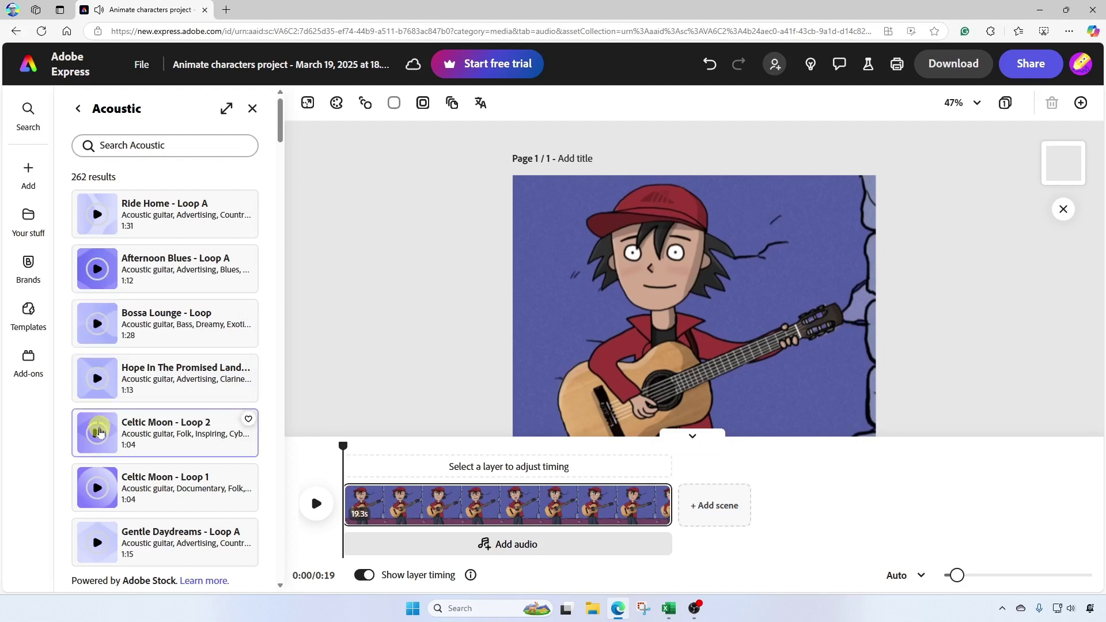
click(98, 543)
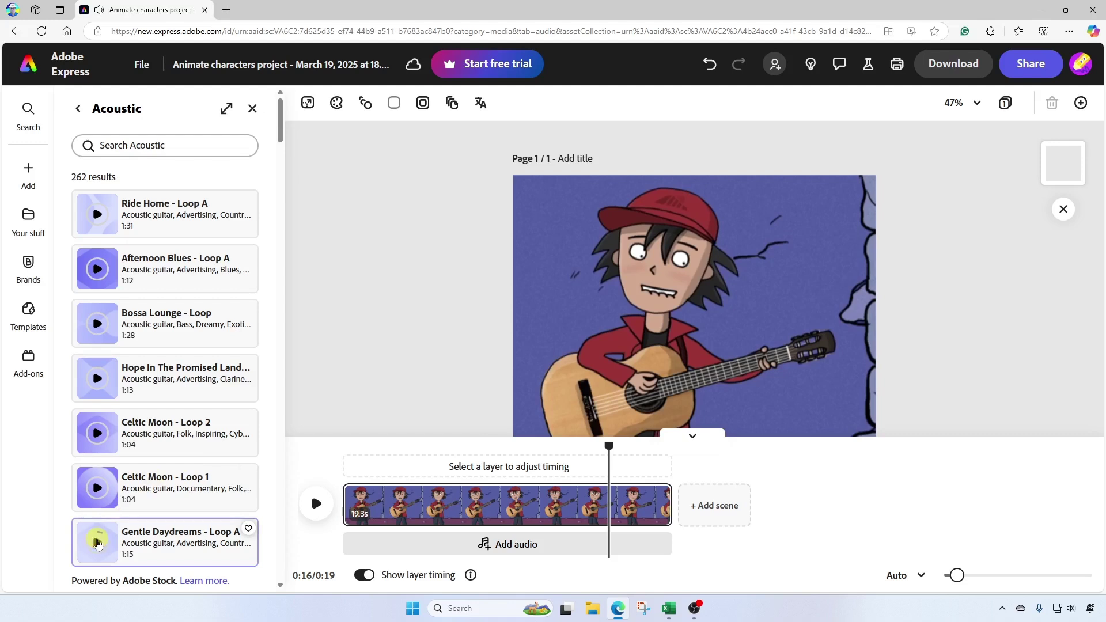
Step: Add Gentle Daydreams - Loop A as background music with an In & Out fade, and preview the video from the start
click(173, 533)
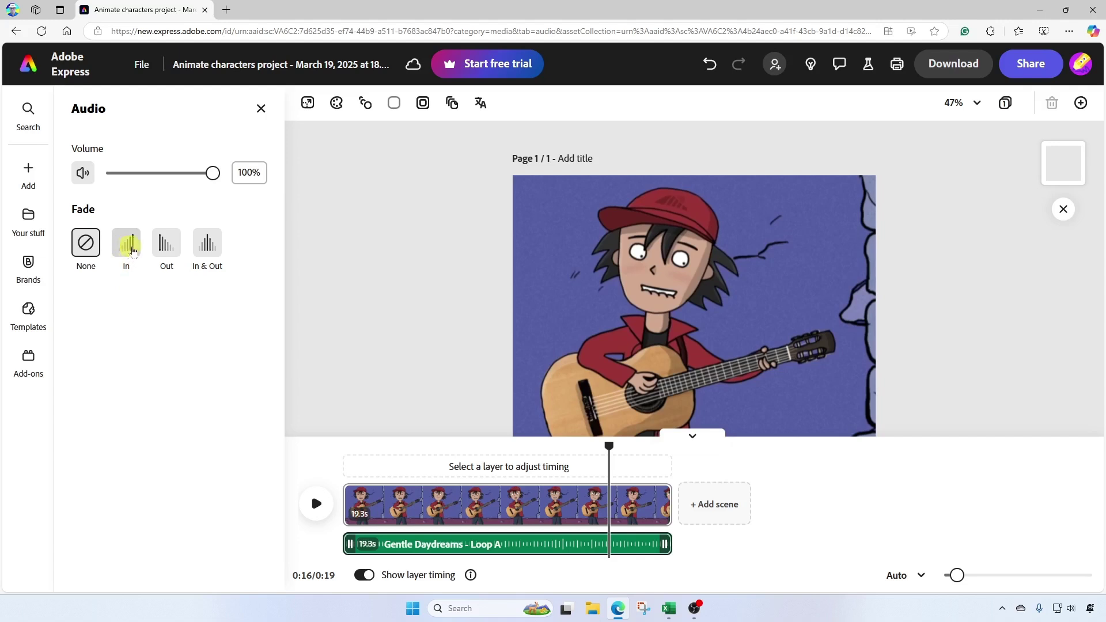
click(209, 246)
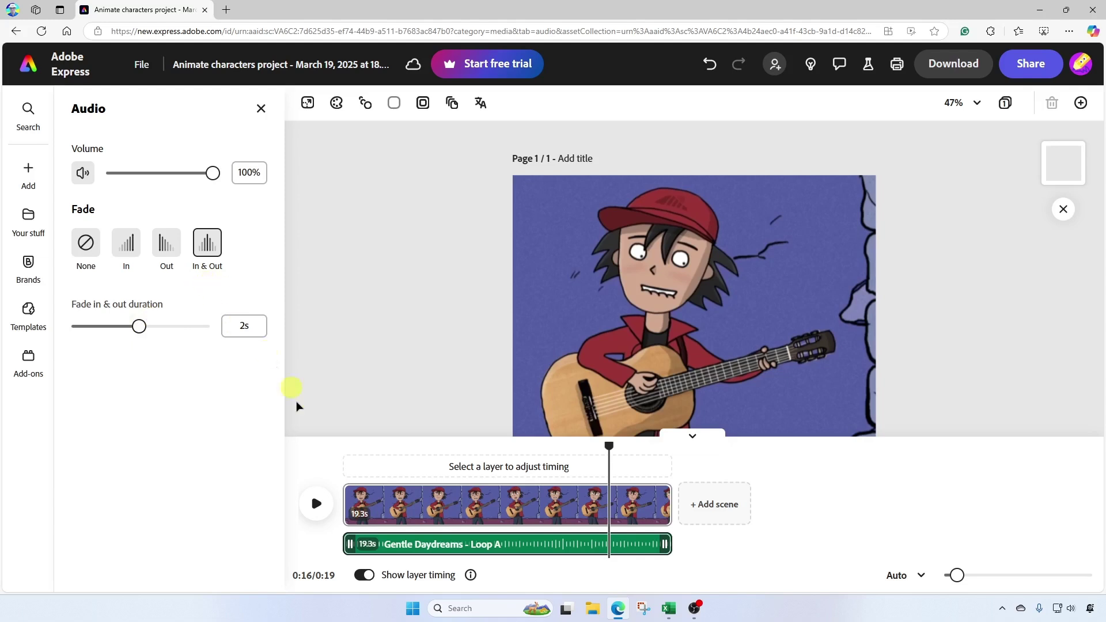
drag(606, 445, 329, 452)
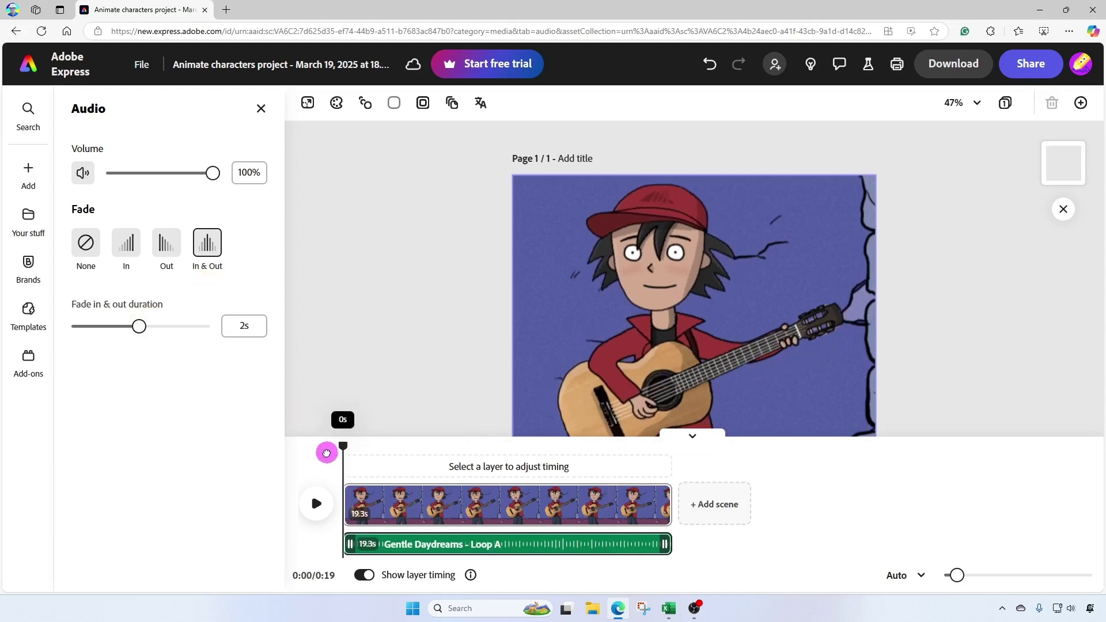
click(318, 504)
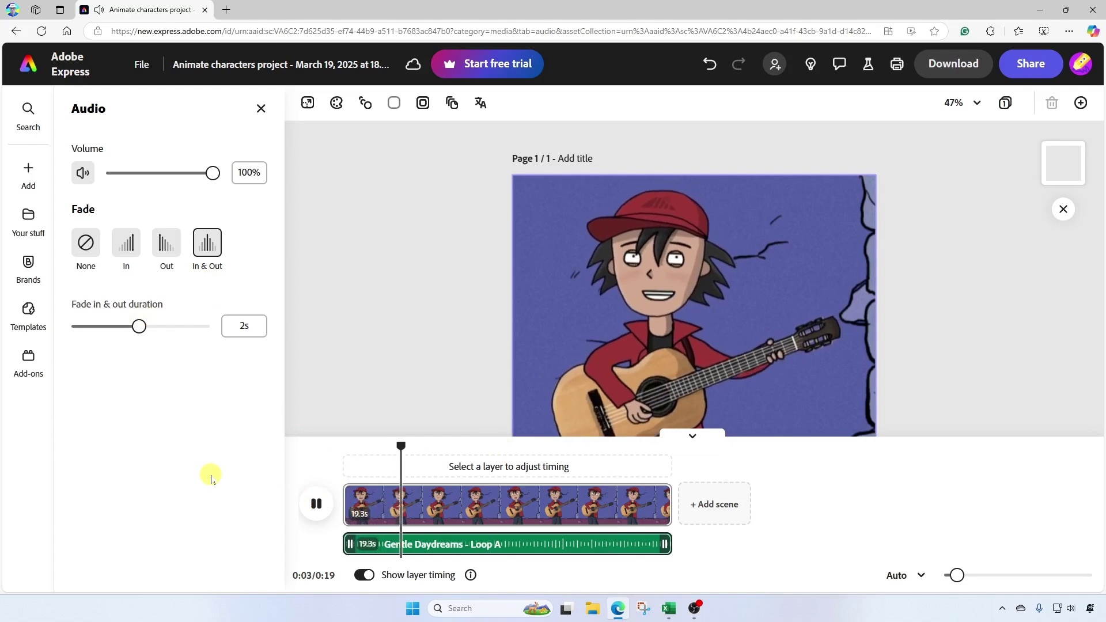
click(318, 504)
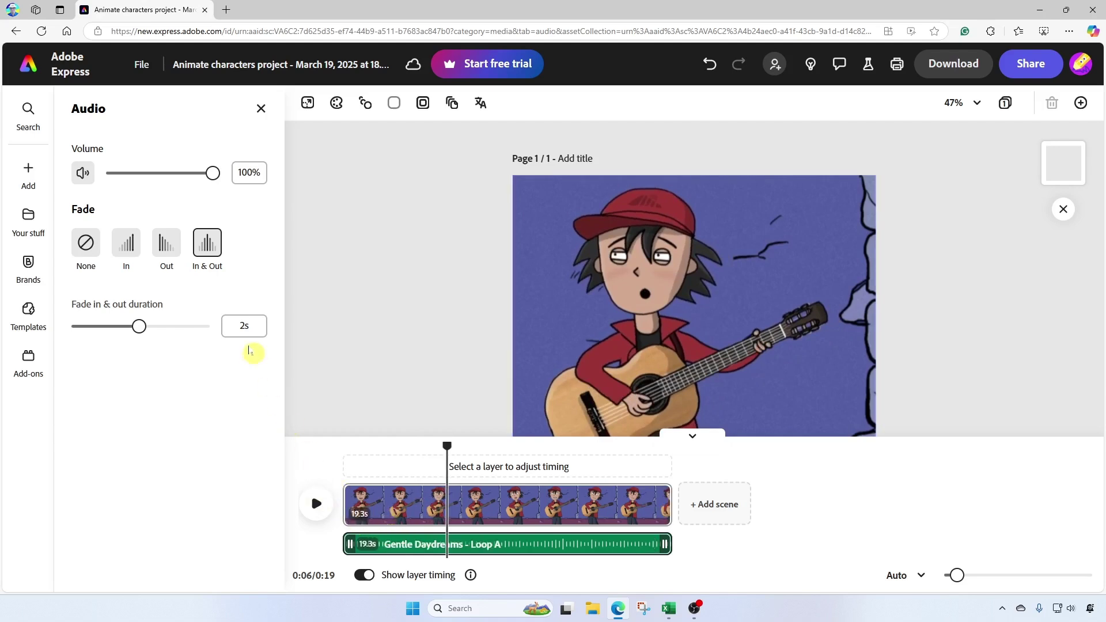
Step: Lower the background music volume to 25% and play part of the video to check the balance with the voice
drag(211, 182, 137, 182)
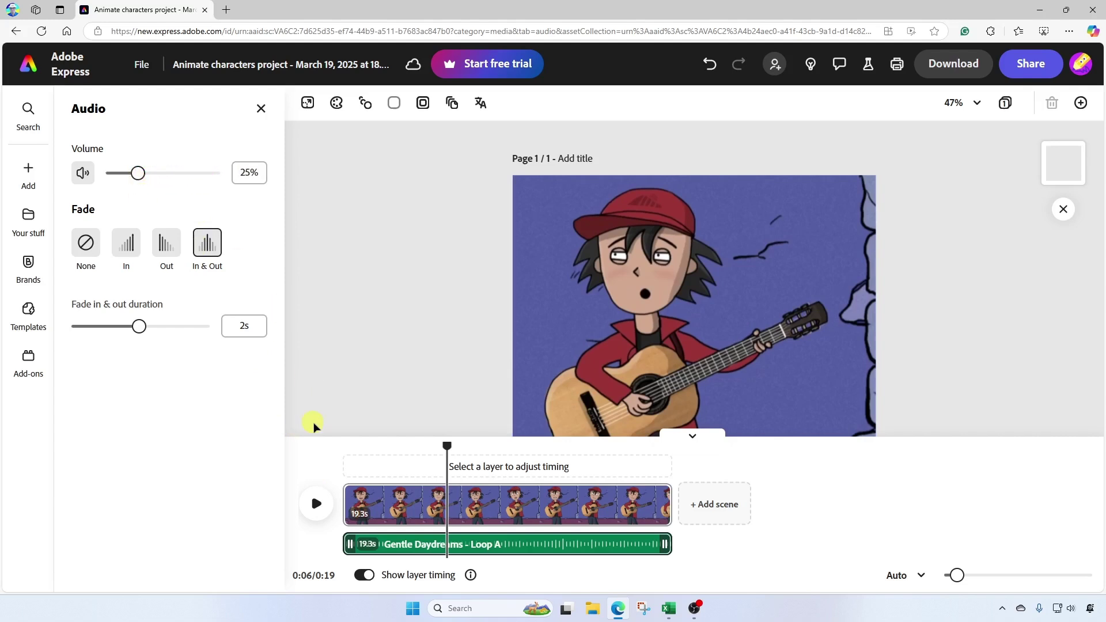
click(316, 505)
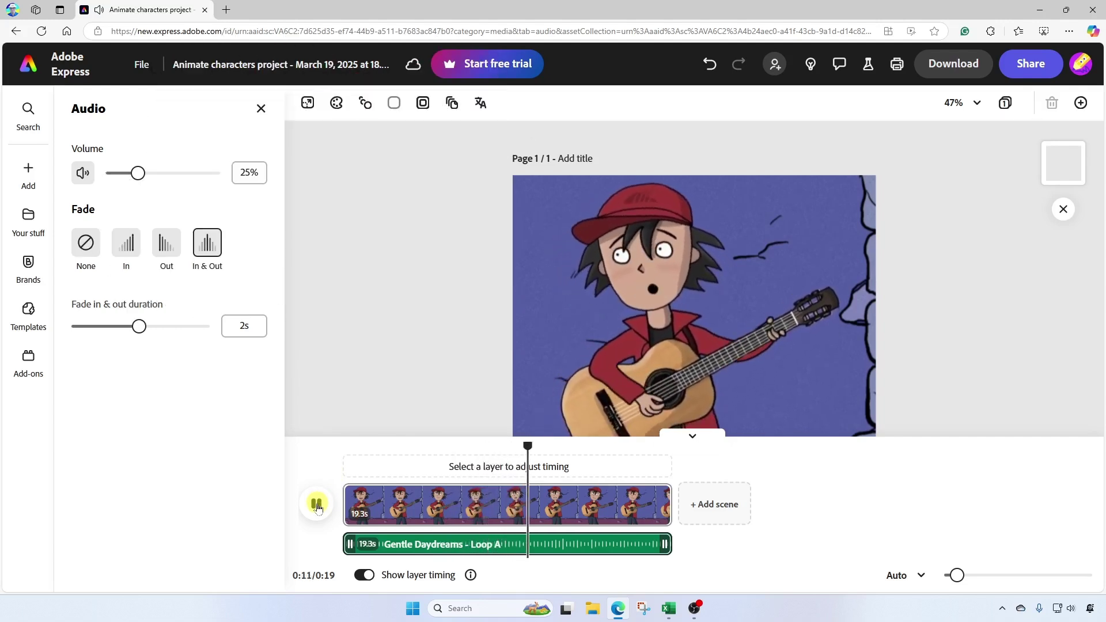
click(317, 505)
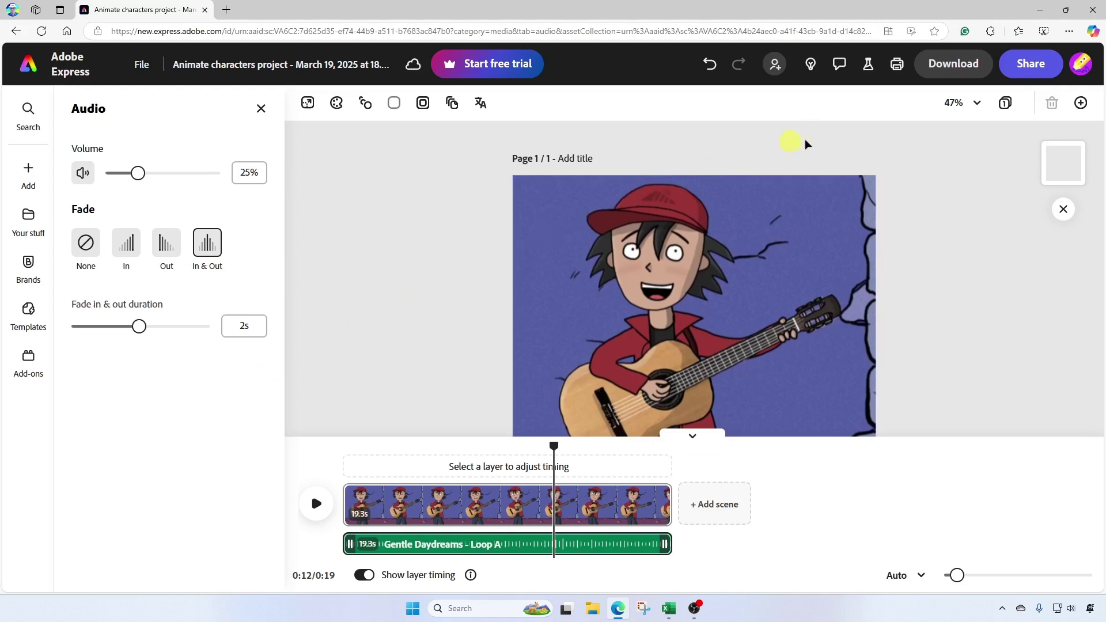
Step: Download the project as an MP4 with the video resolution kept at Custom (Original size)
click(957, 69)
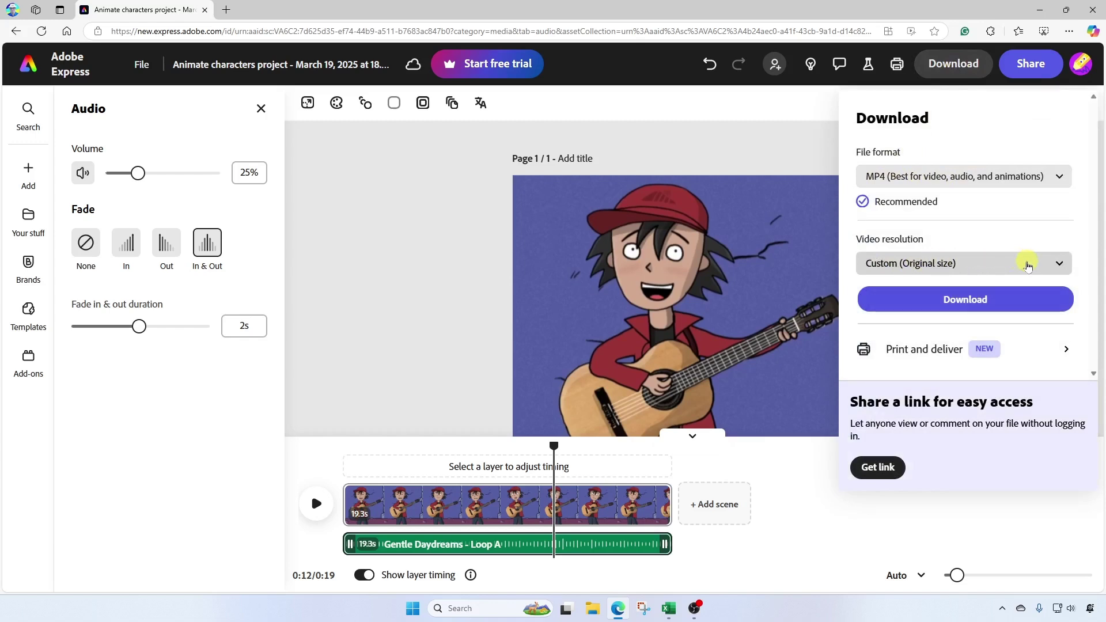
click(1057, 263)
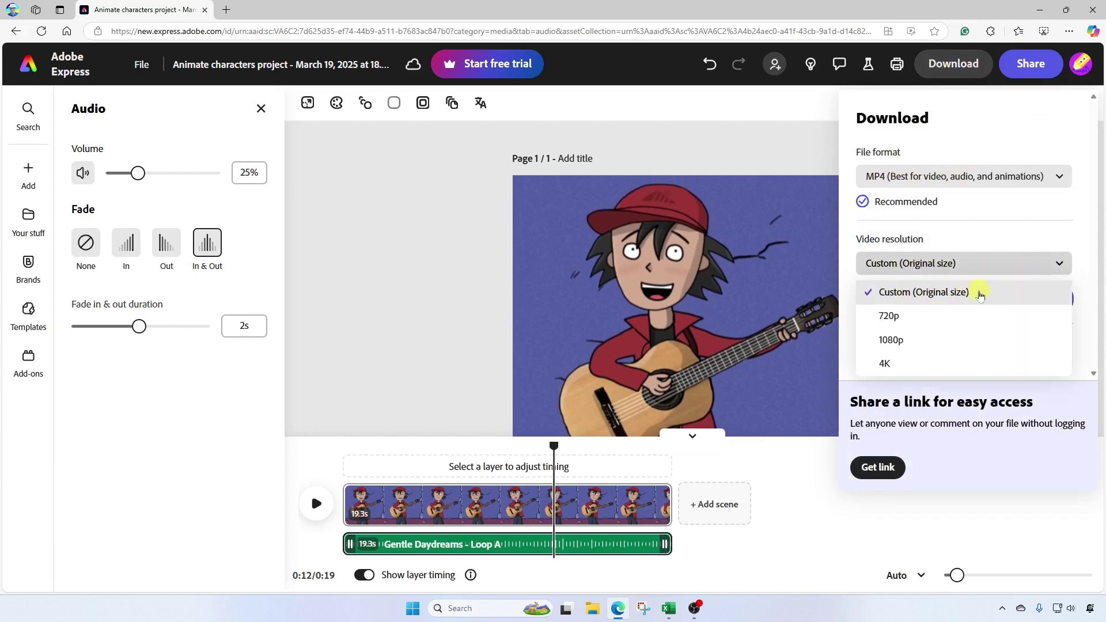
click(981, 295)
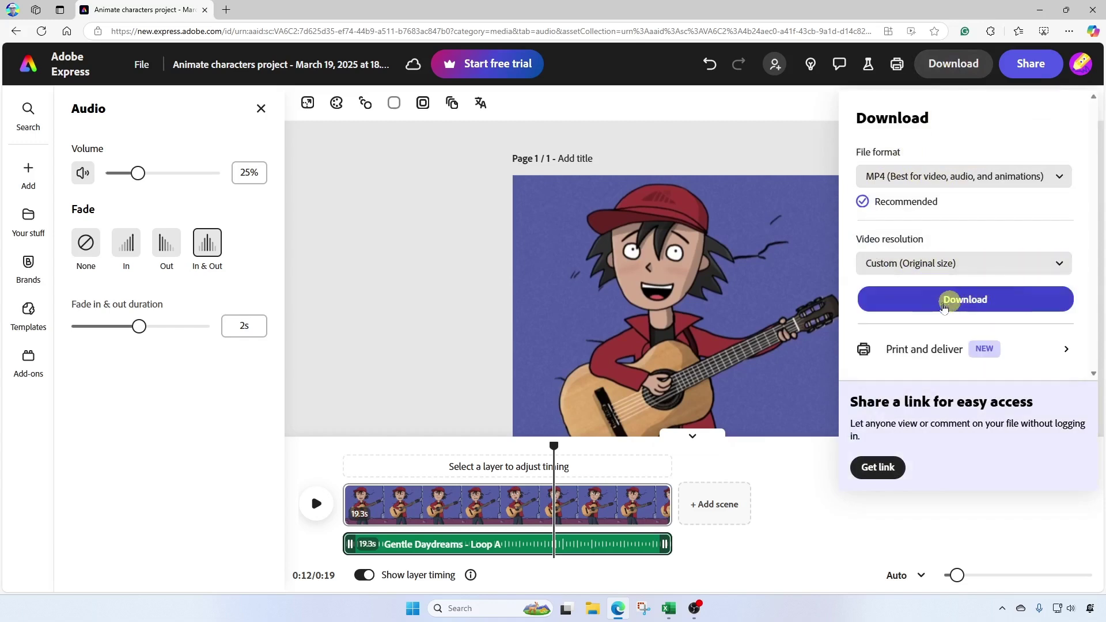
click(1004, 304)
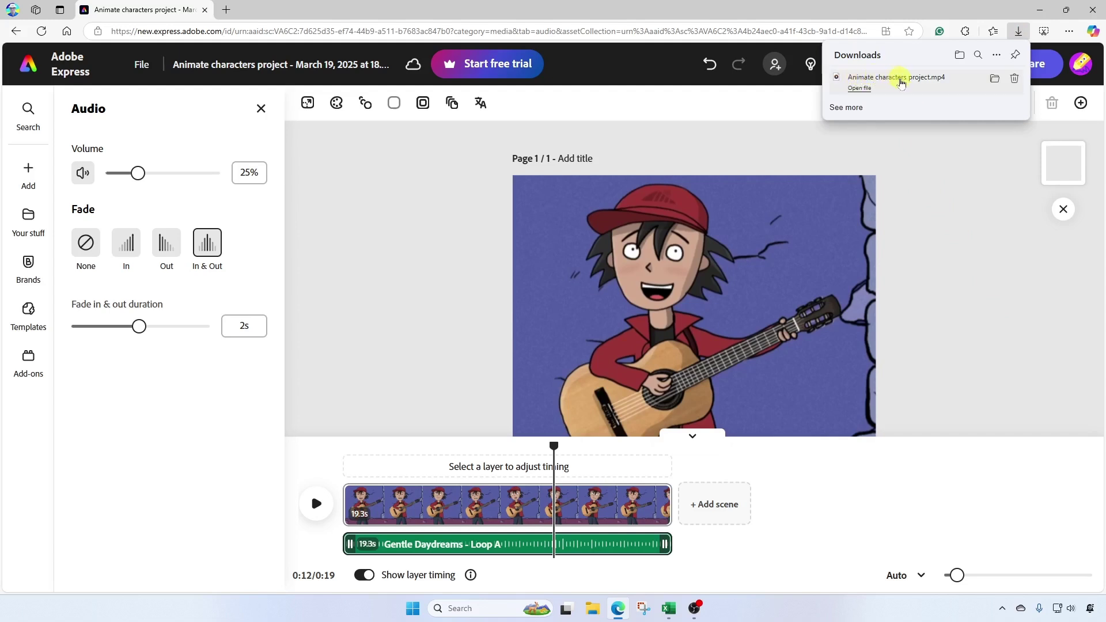
Step: Play the downloaded Animate characters project.mp4 in Media Player with the player volume at 100, and return to the project in the browser
click(868, 90)
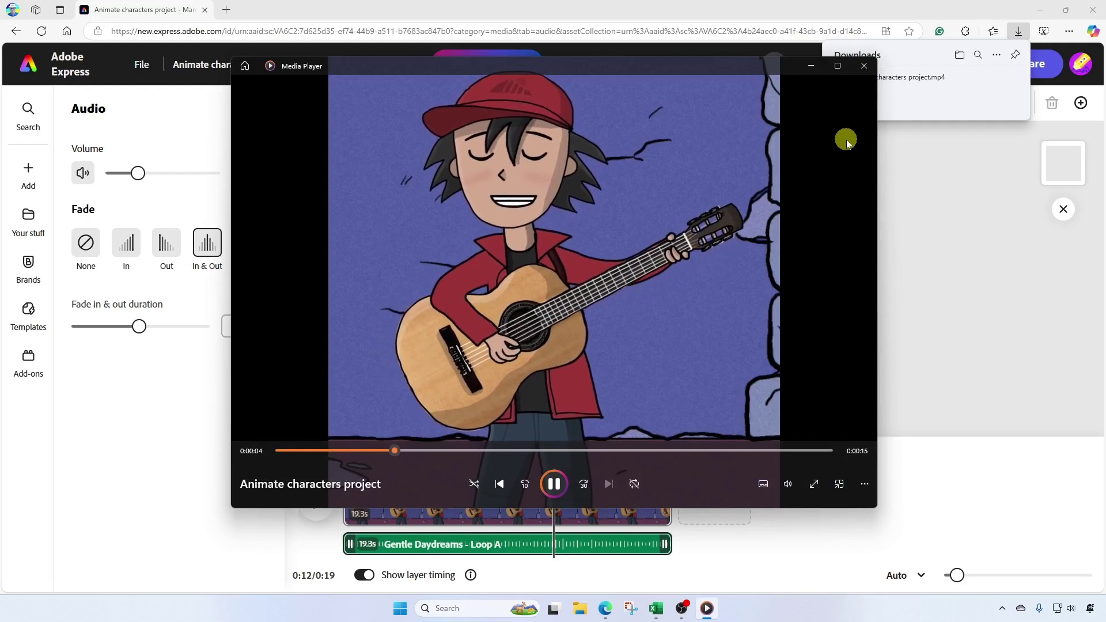
click(790, 486)
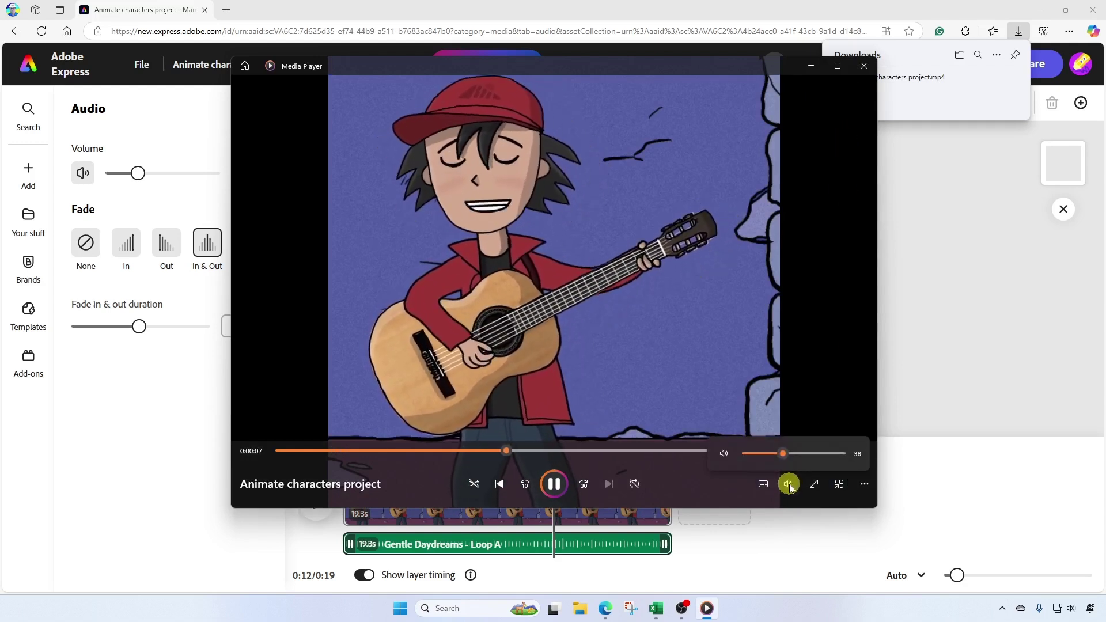
drag(803, 455, 831, 455)
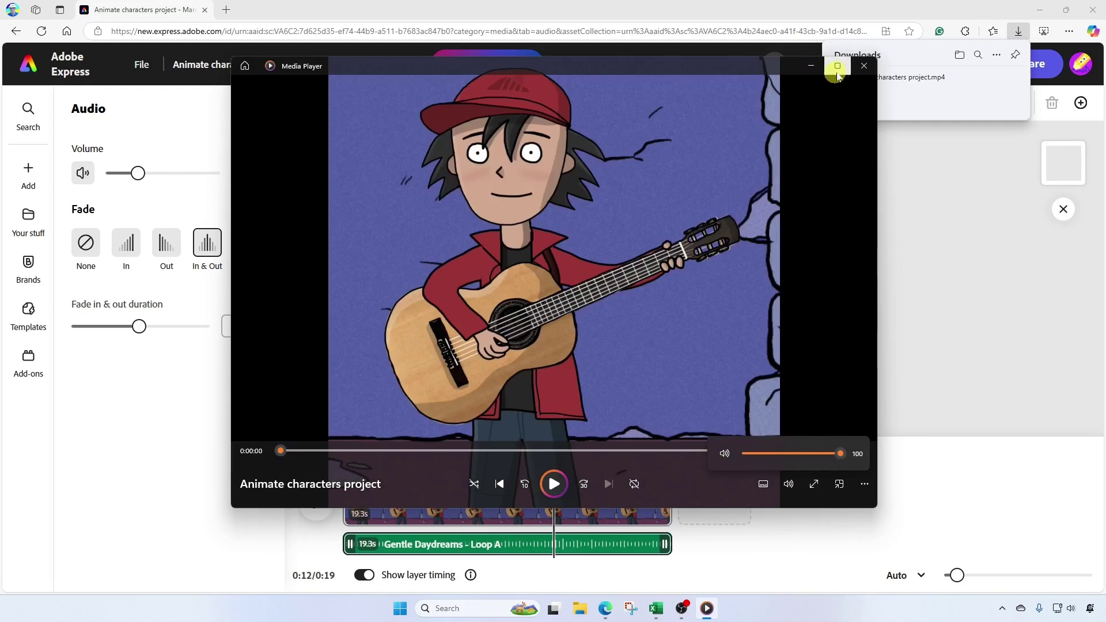
click(863, 67)
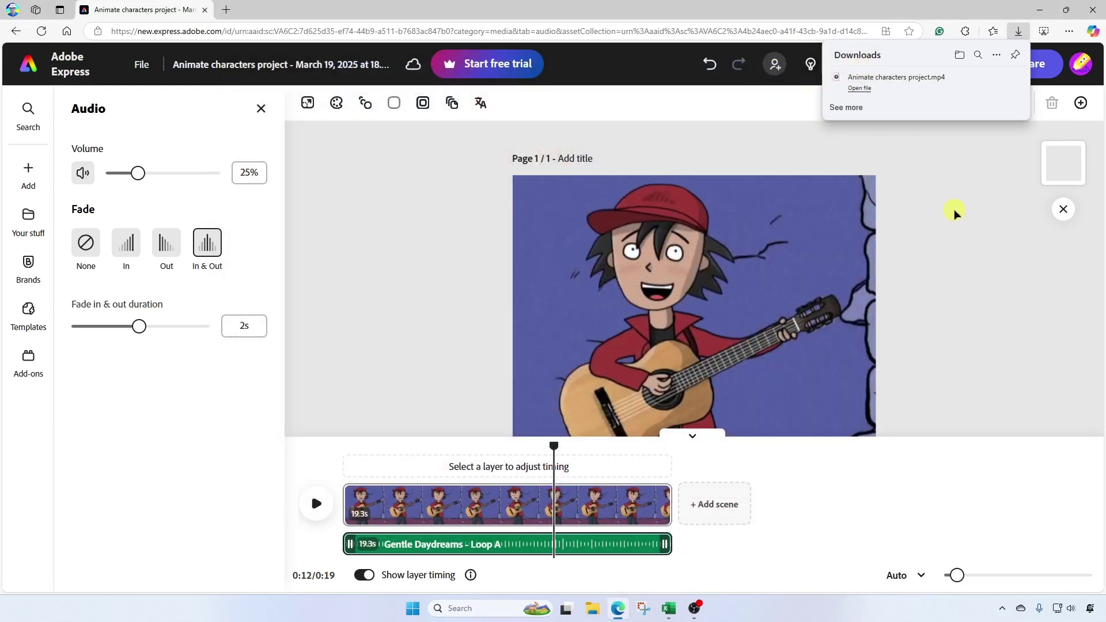
click(1019, 34)
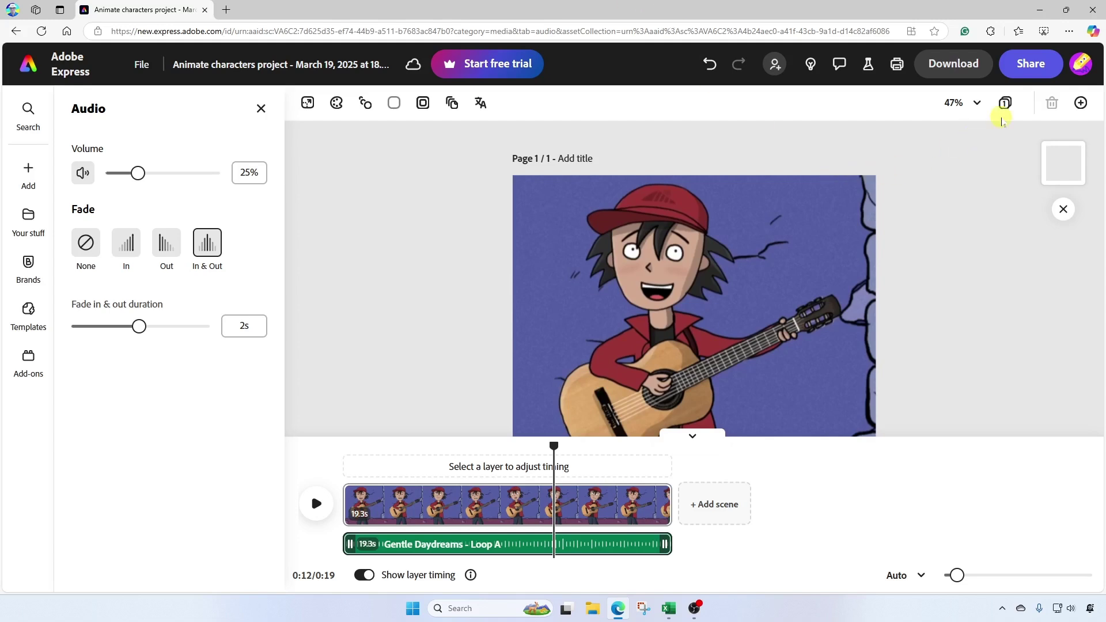
Step: Open the project's sharing settings and give link access to Anyone with the link
mouse_move(1028, 66)
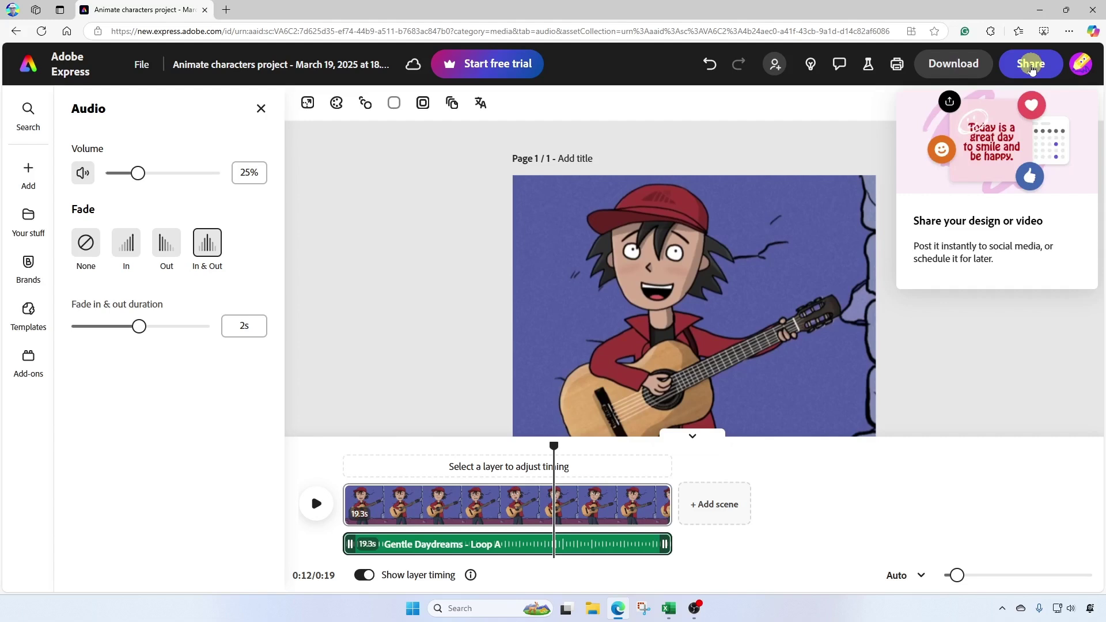
click(1032, 68)
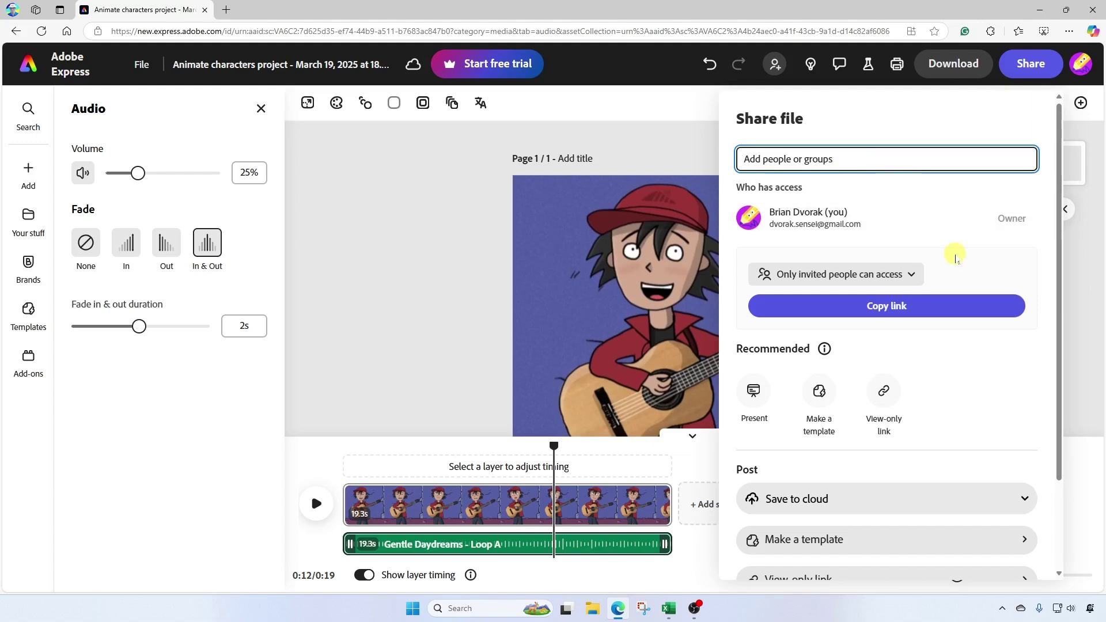
scroll(951, 256, down, 1)
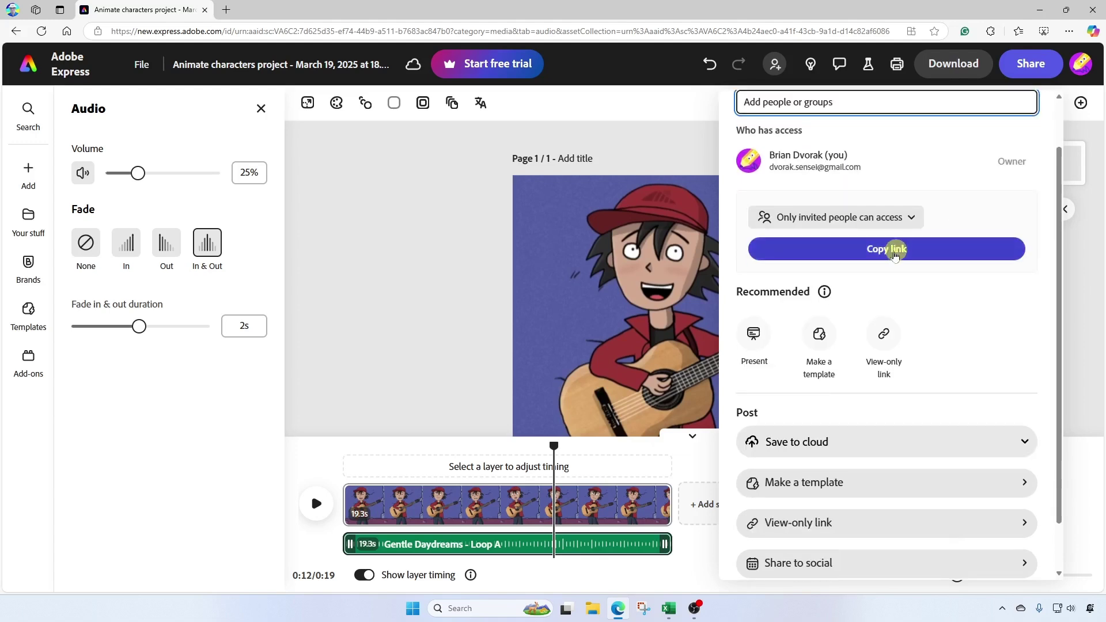
click(907, 220)
click(801, 269)
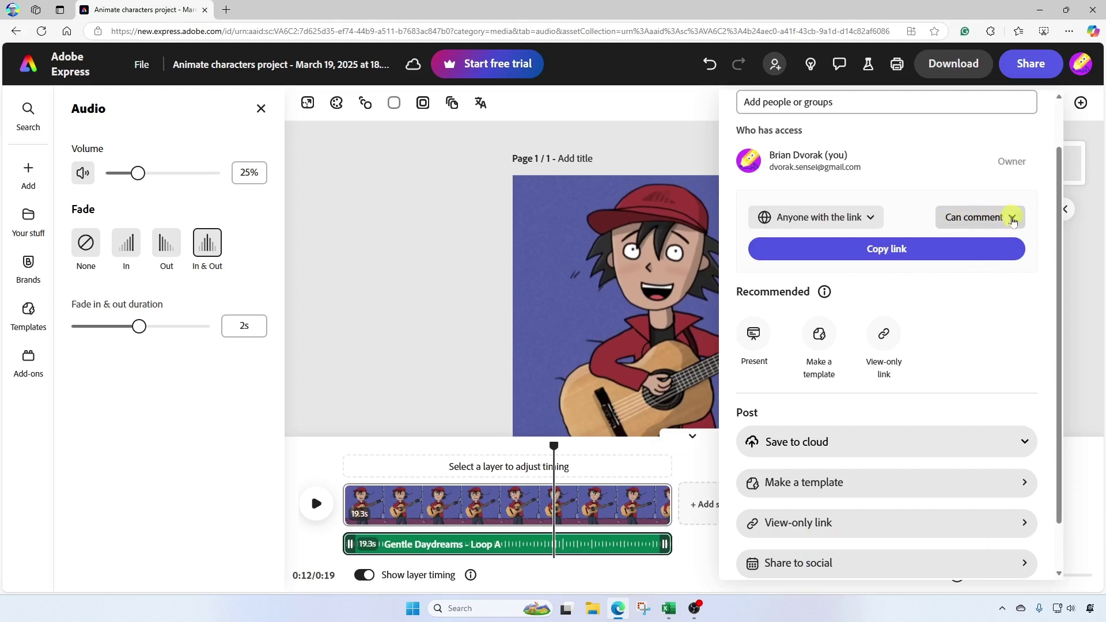
Step: Examine the full list of social, cloud-saving and other sharing options, and return to the editor
scroll(989, 288, down, 1)
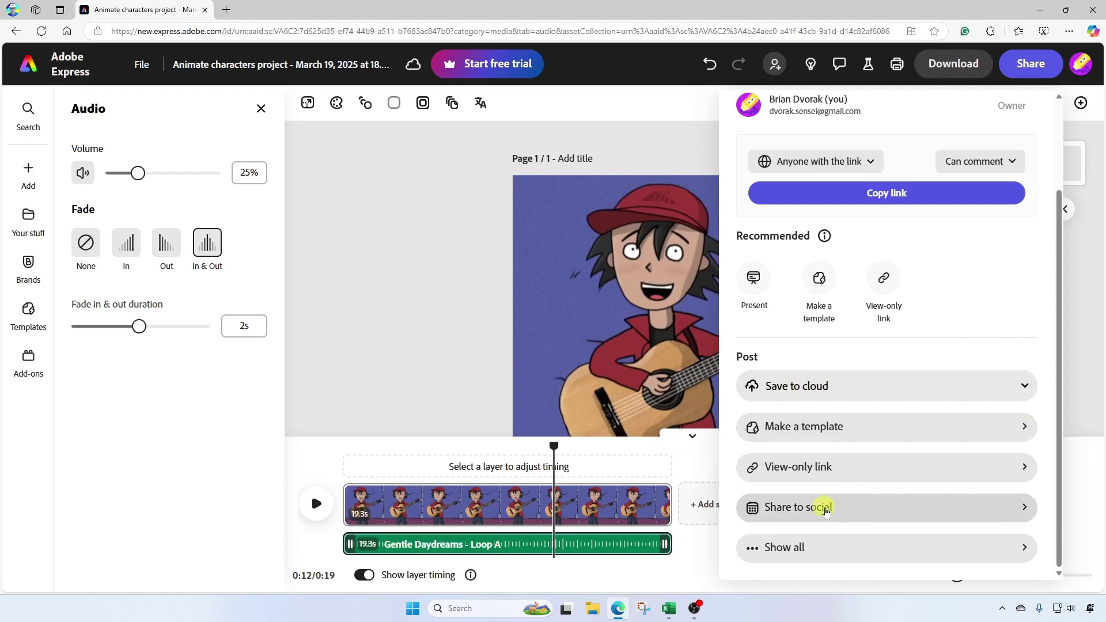
click(1016, 550)
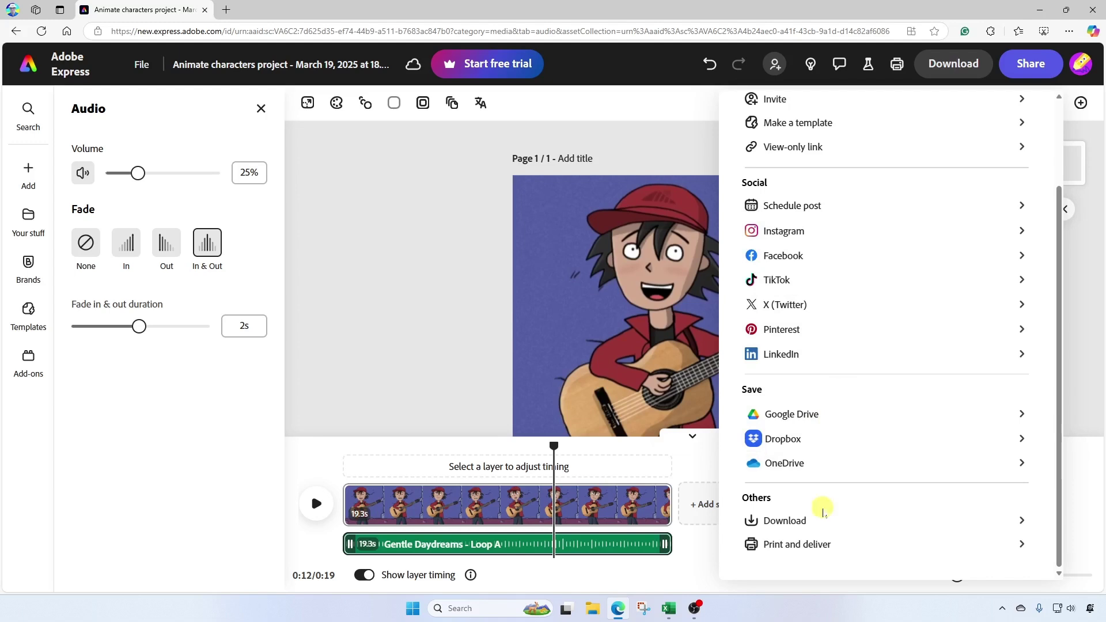
click(629, 112)
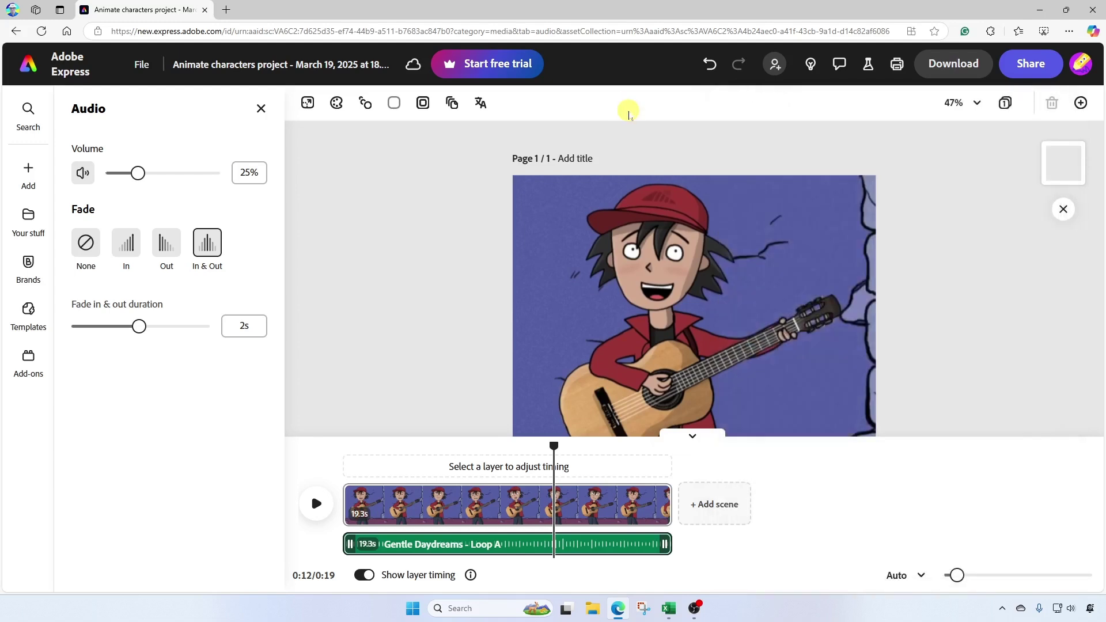